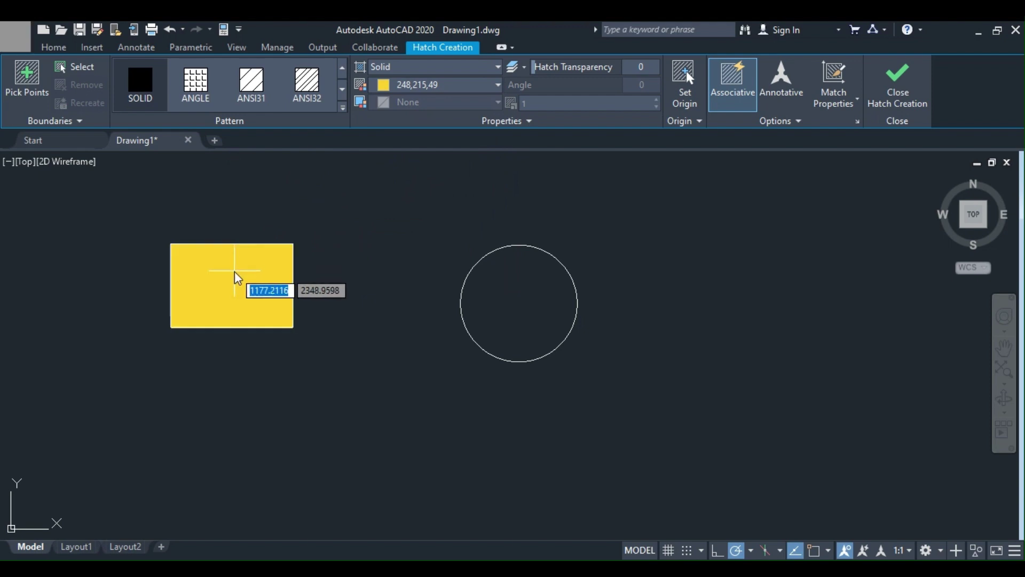
Hatch the inside of both the rectangle and the circle with a solid green fill.
click(235, 274)
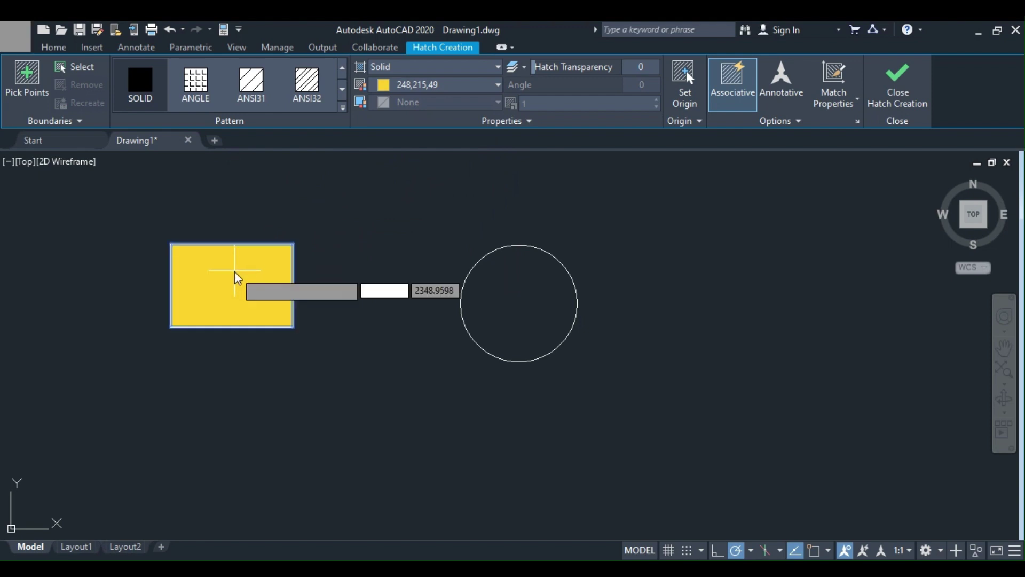
click(417, 87)
click(411, 238)
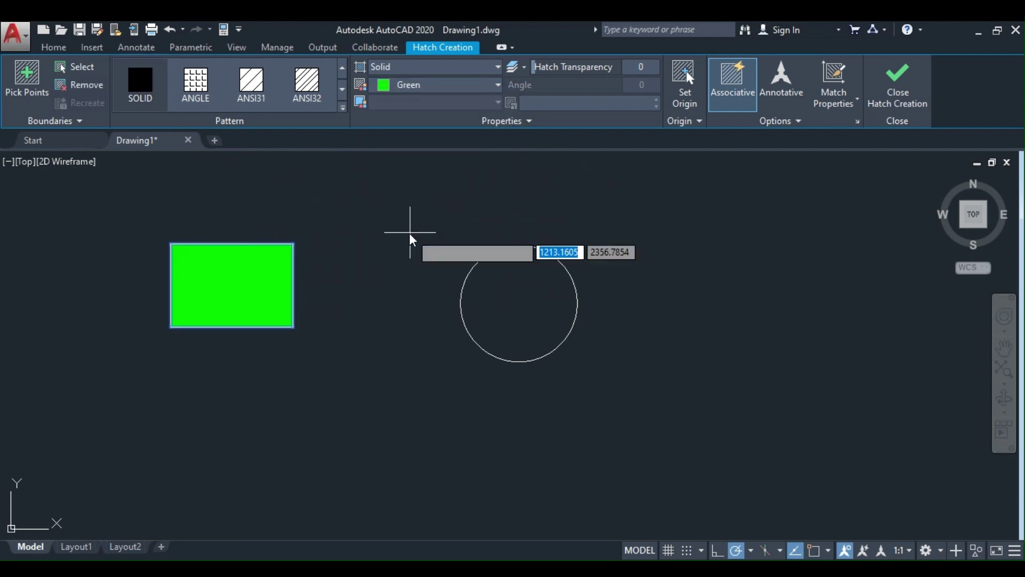
click(506, 305)
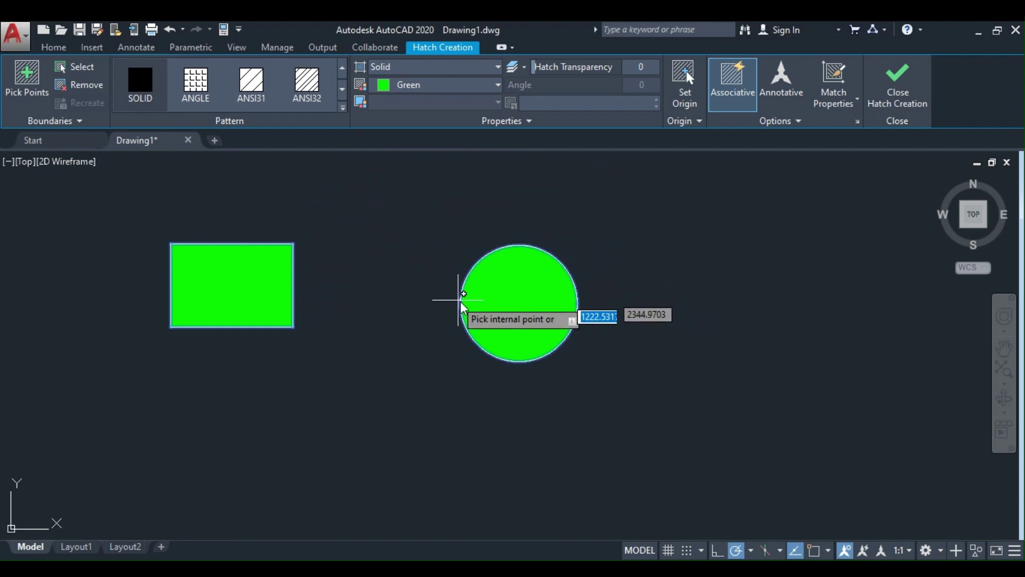
Recolour the solid fill of both shapes to blue 29,118,187 and finally to red 237,31,36.
click(409, 85)
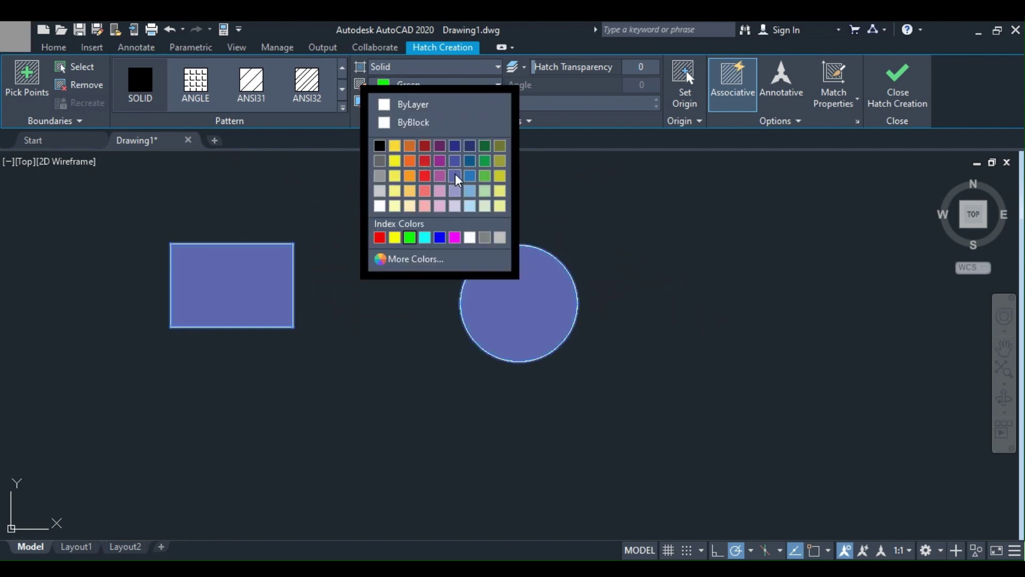
click(470, 176)
click(414, 86)
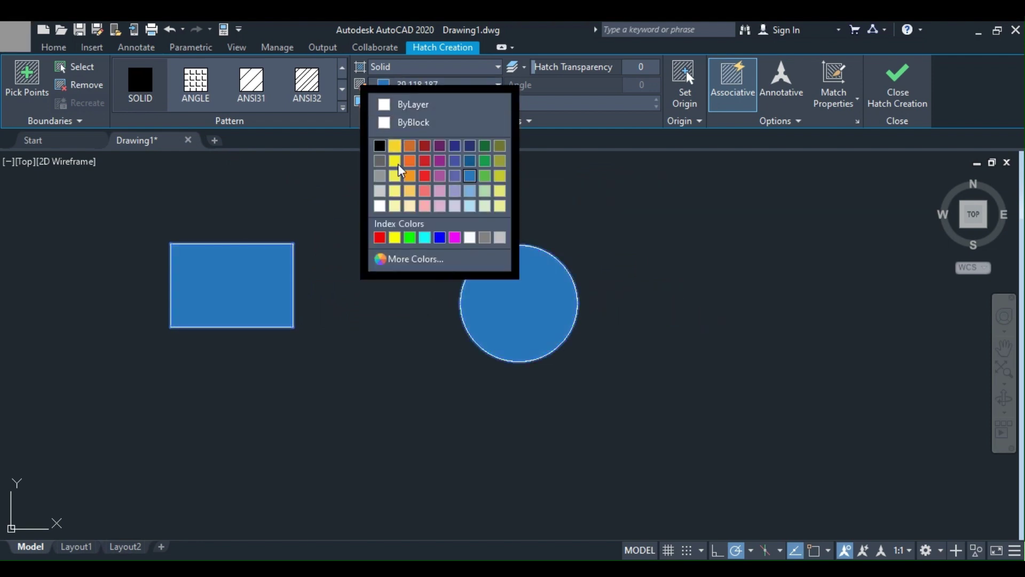
click(425, 176)
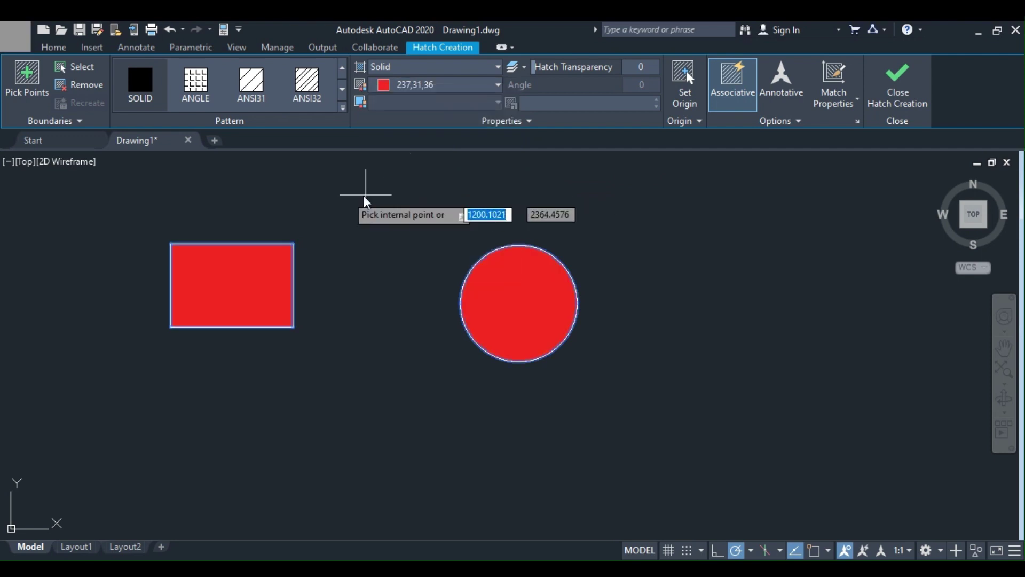
Switch the hatch pattern through ANGLE and ANSI31 to ANSI32, and set the hatch colour to white.
click(194, 88)
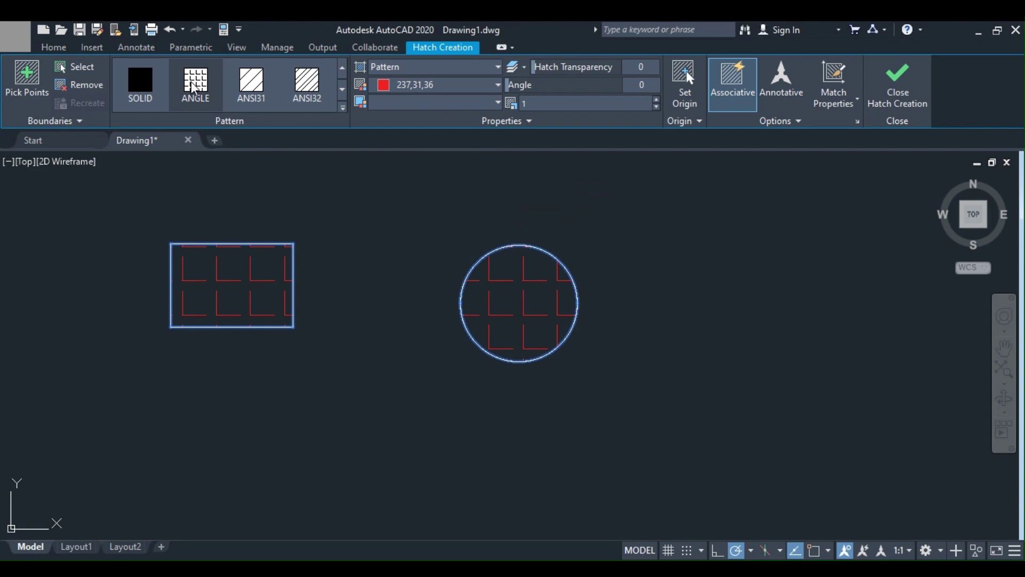
click(258, 89)
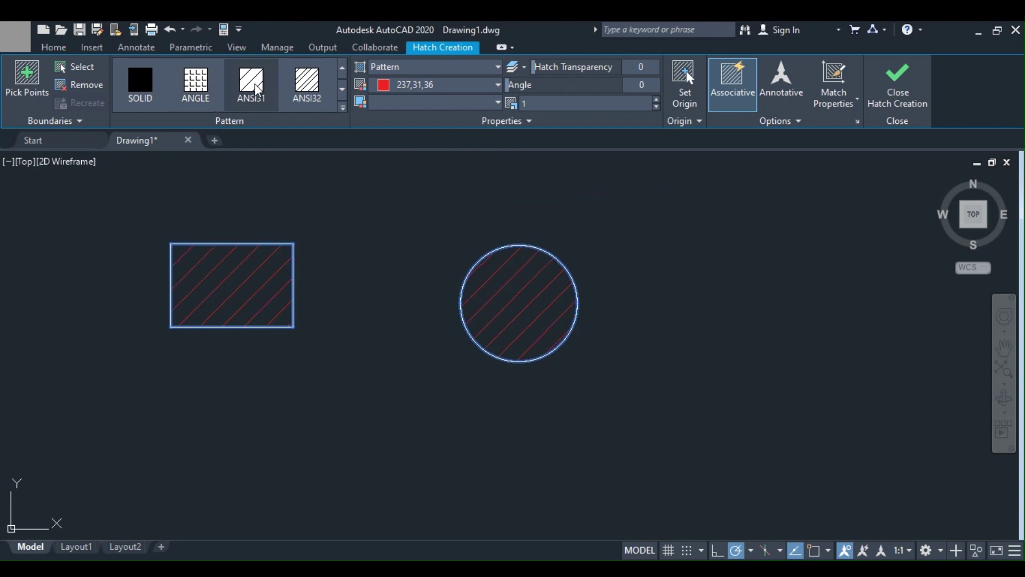
click(306, 98)
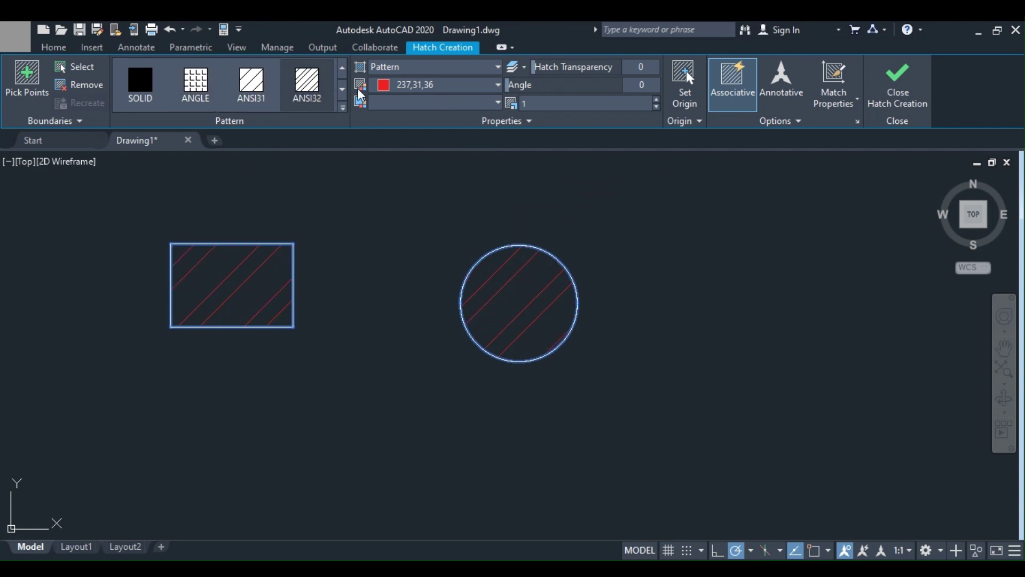
click(401, 86)
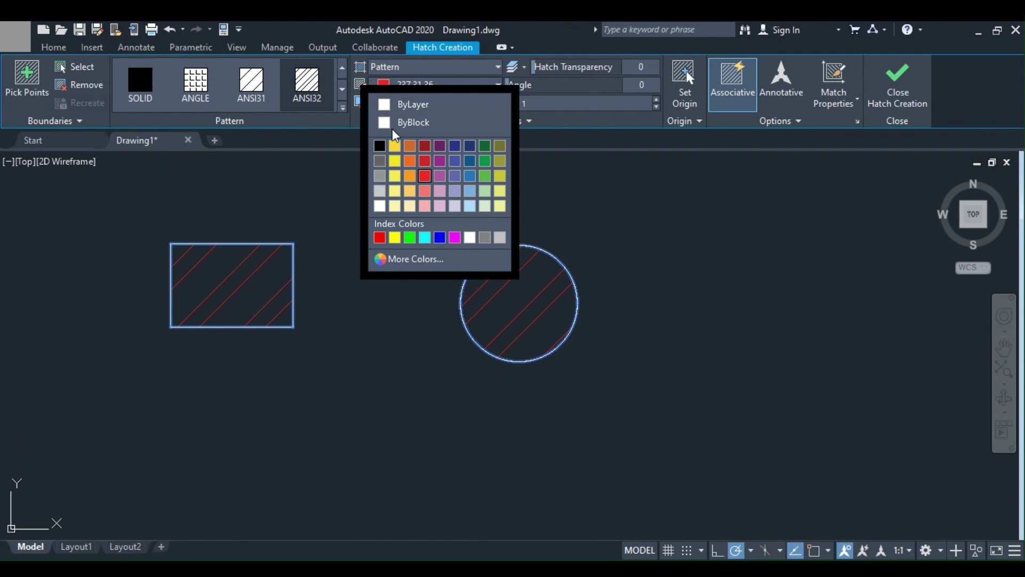
click(379, 209)
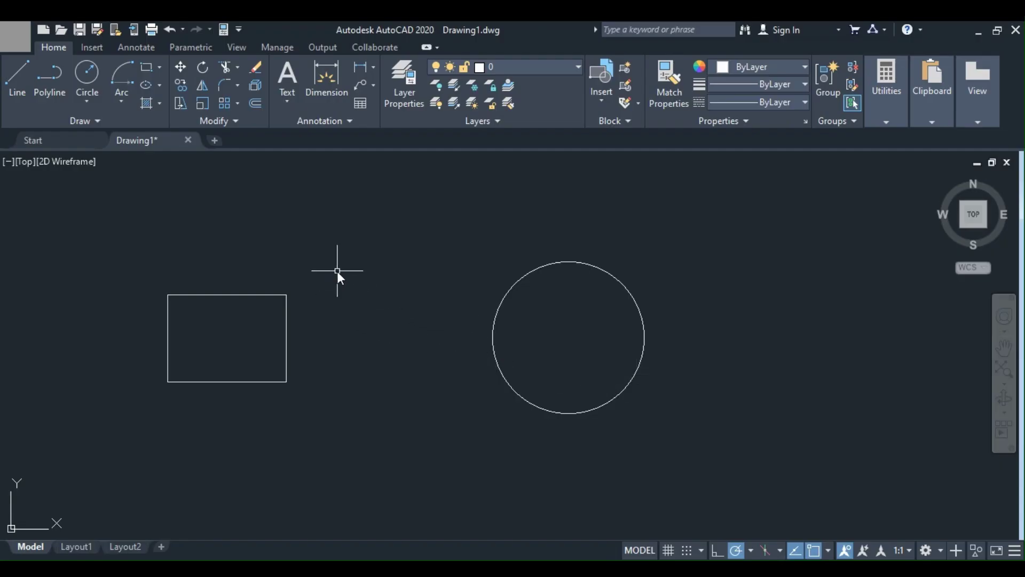
Move the rectangle 50 units horizontally to the left, using its lower-right corner as the base point.
click(341, 256)
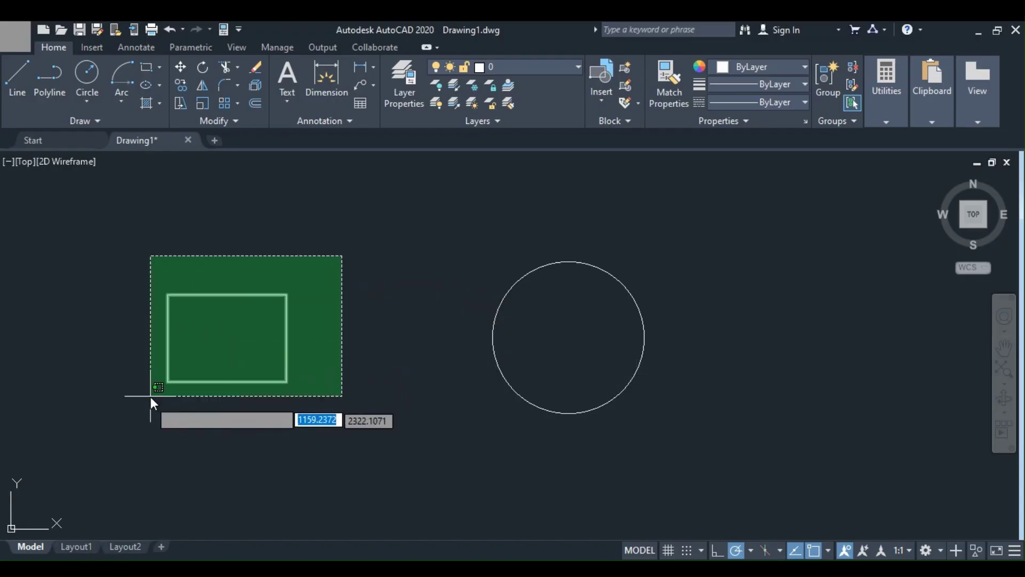
click(138, 413)
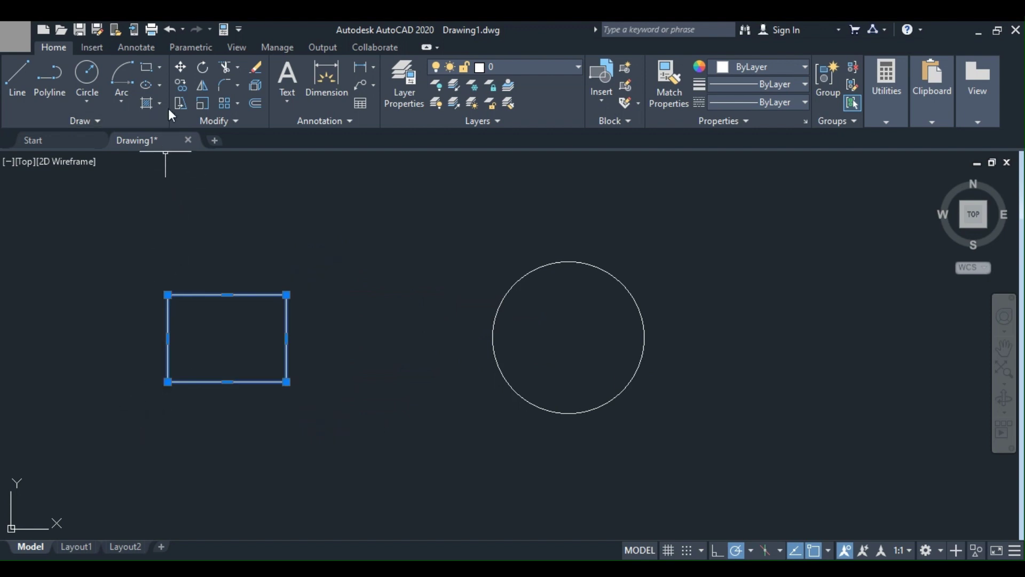
click(179, 70)
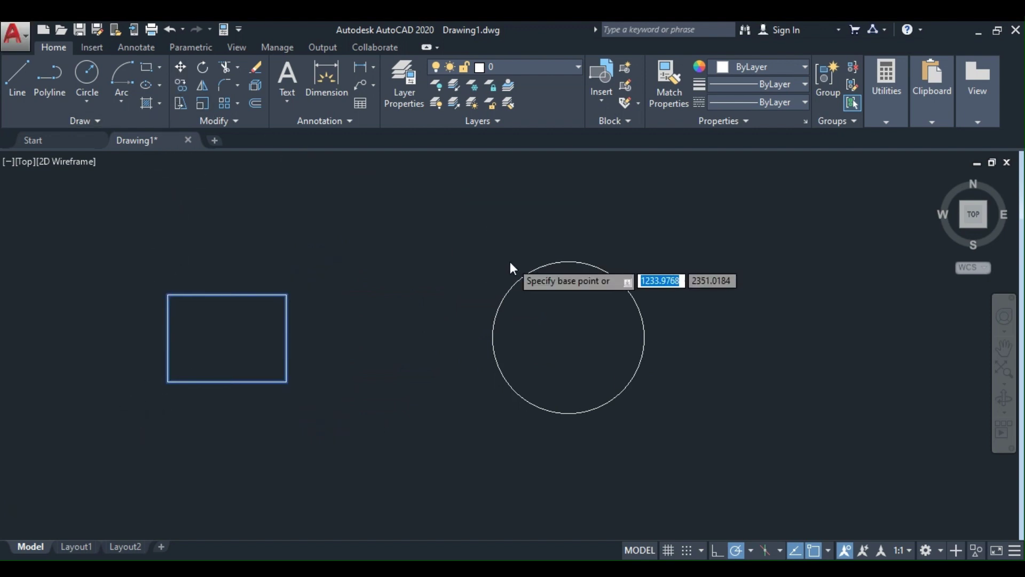
scroll(511, 262, down, 2)
scroll(241, 289, up, 2)
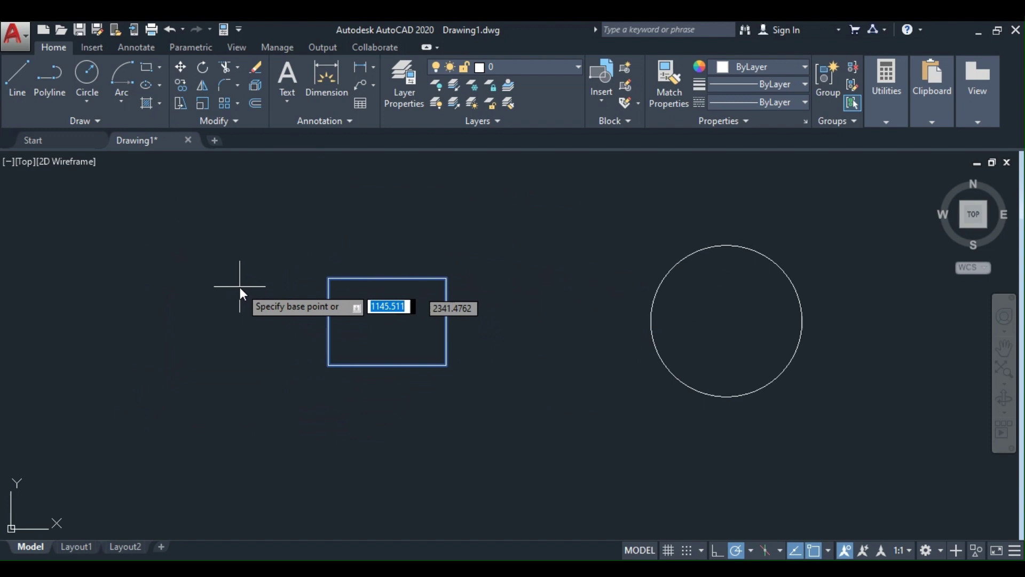
click(446, 366)
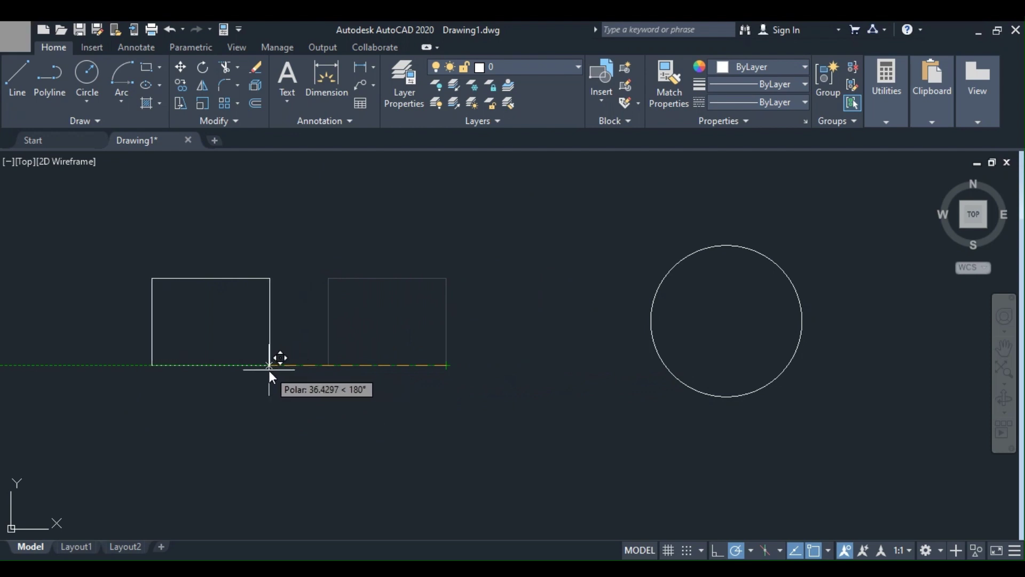
text(50)
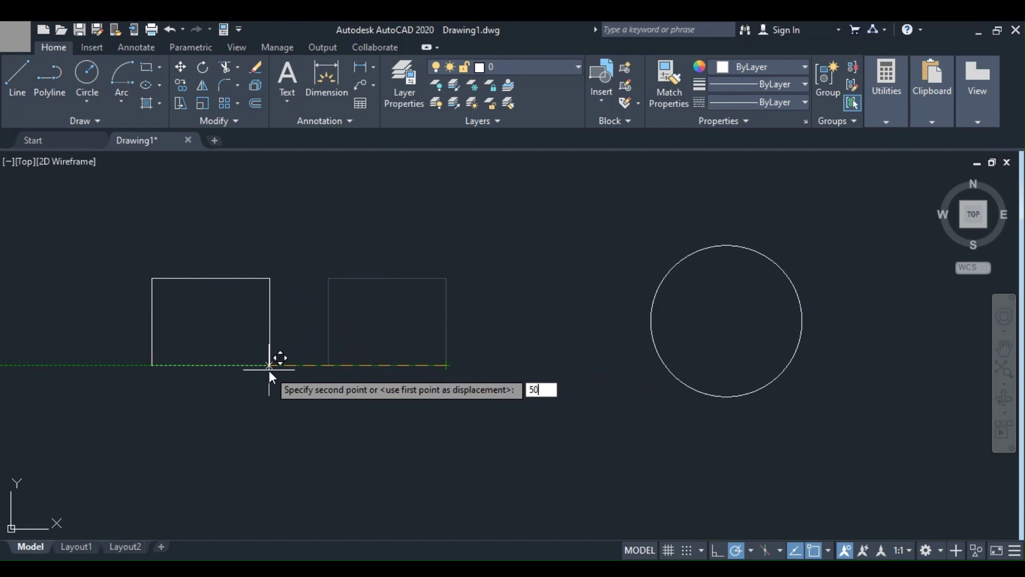
key(Return)
Move the circle 100 units horizontally to the left, using its centre as the base point.
click(860, 234)
click(604, 410)
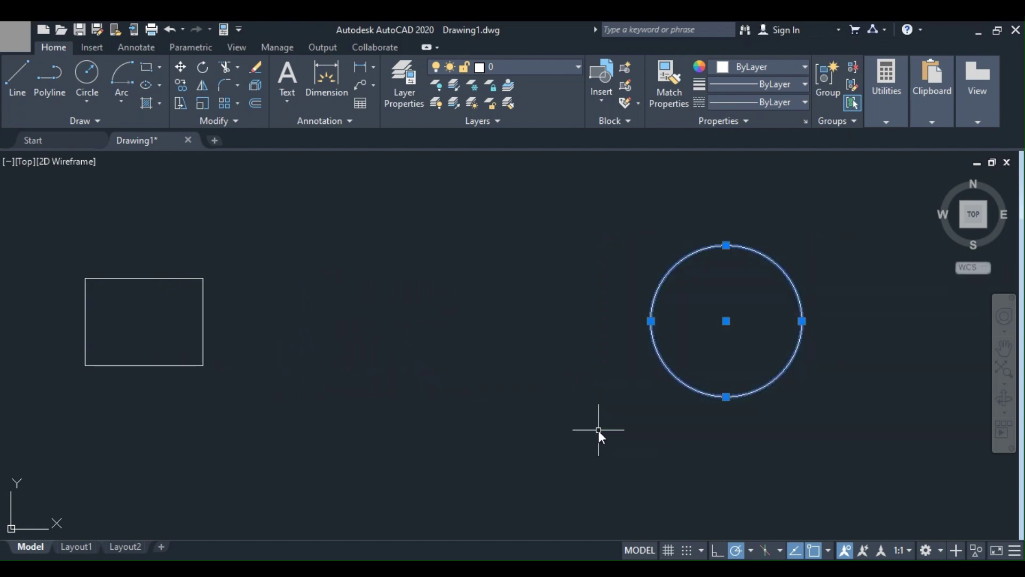
click(180, 68)
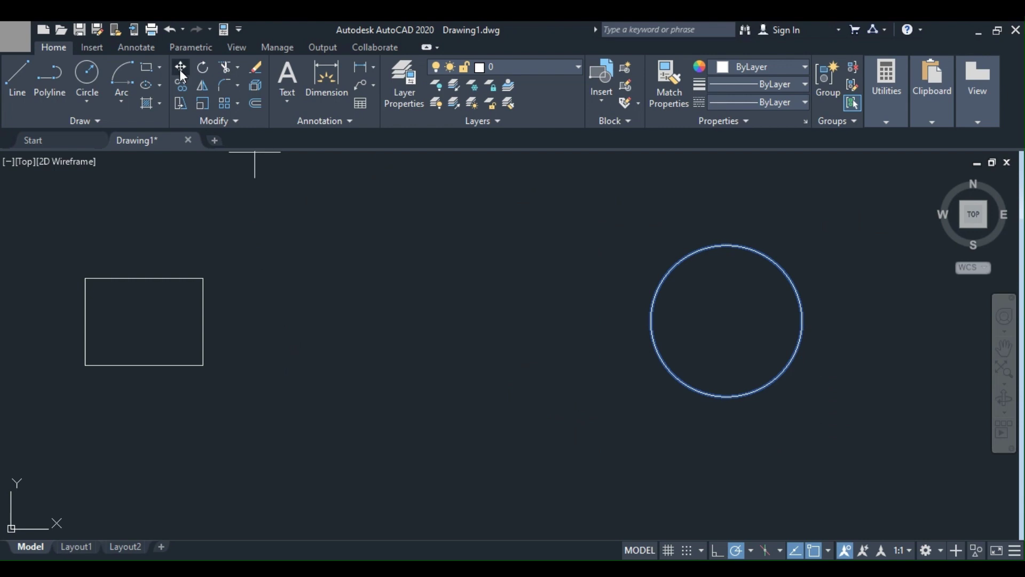
click(725, 322)
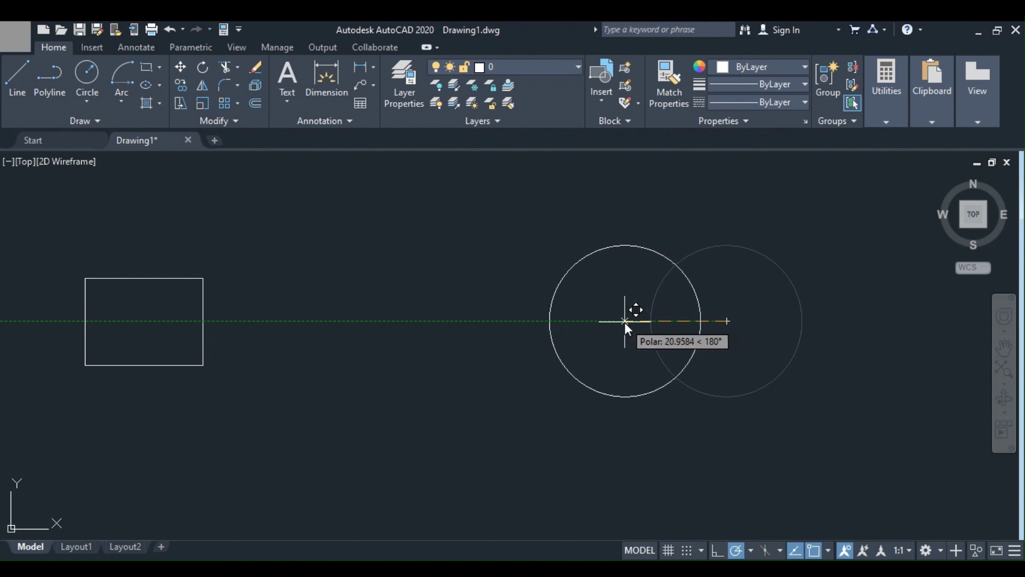
text(100)
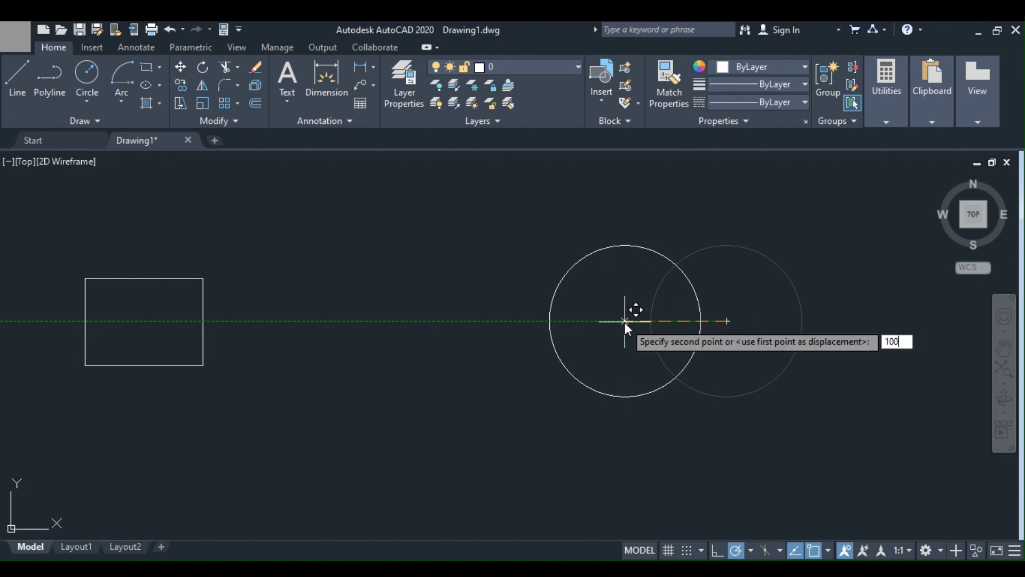
key(Return)
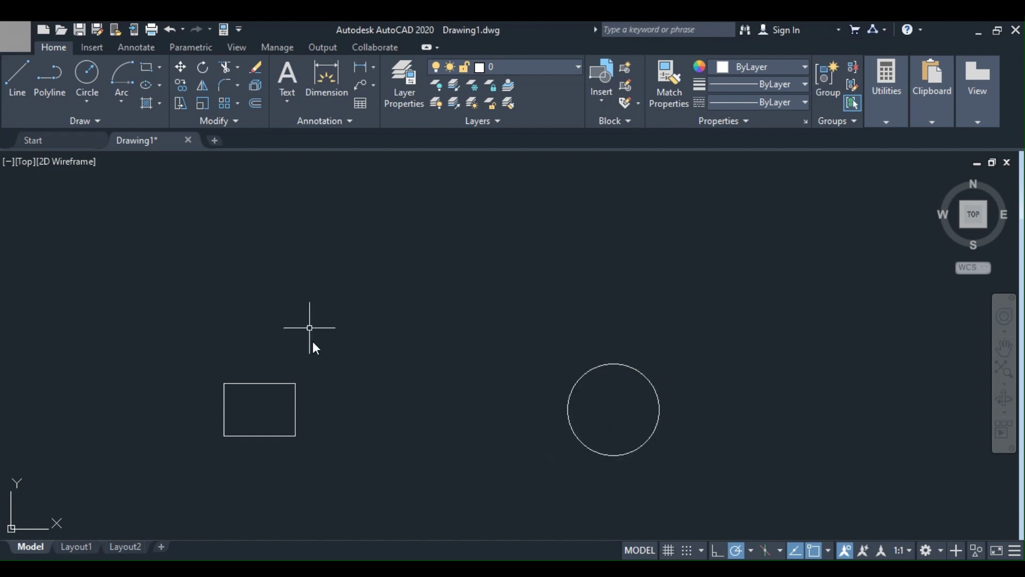
Copy the rectangle 40 units straight up, using its lower-right corner as the base point.
click(340, 338)
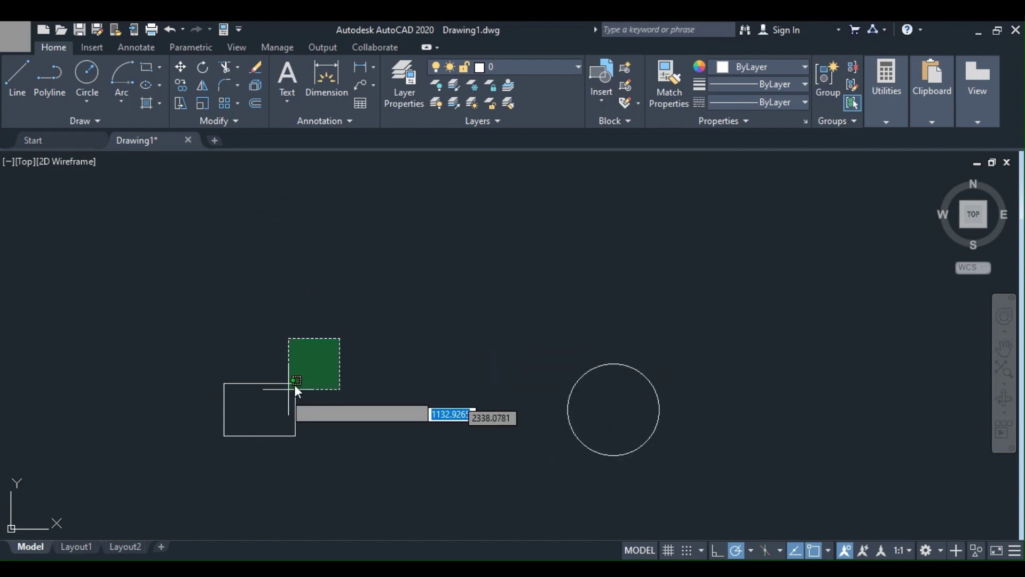
click(206, 458)
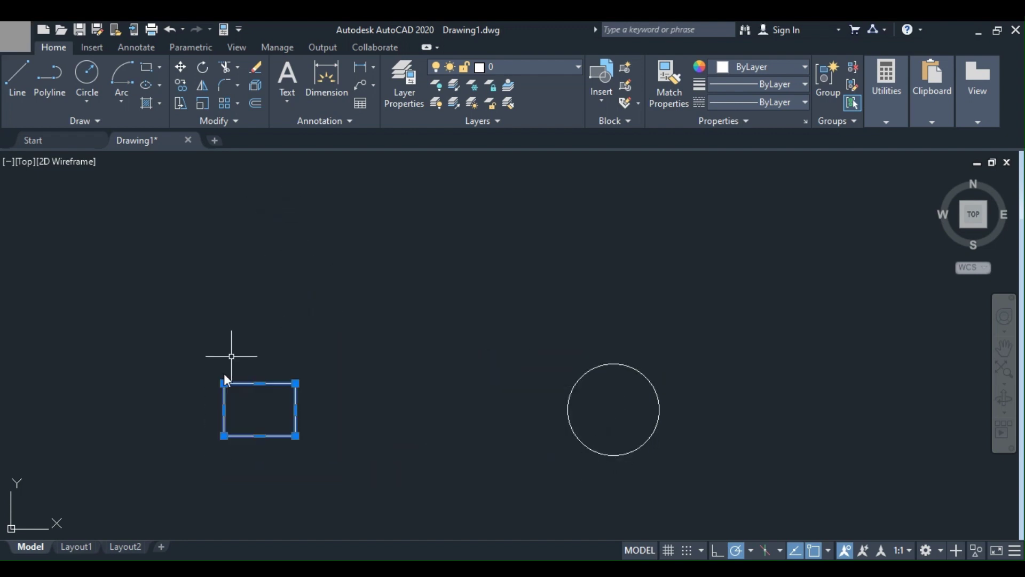
click(179, 87)
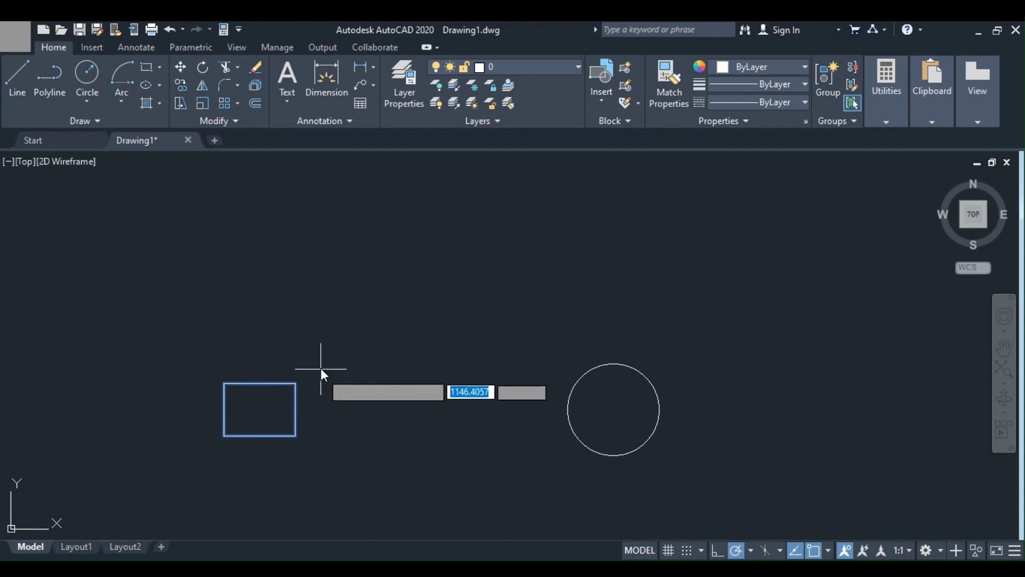
click(297, 436)
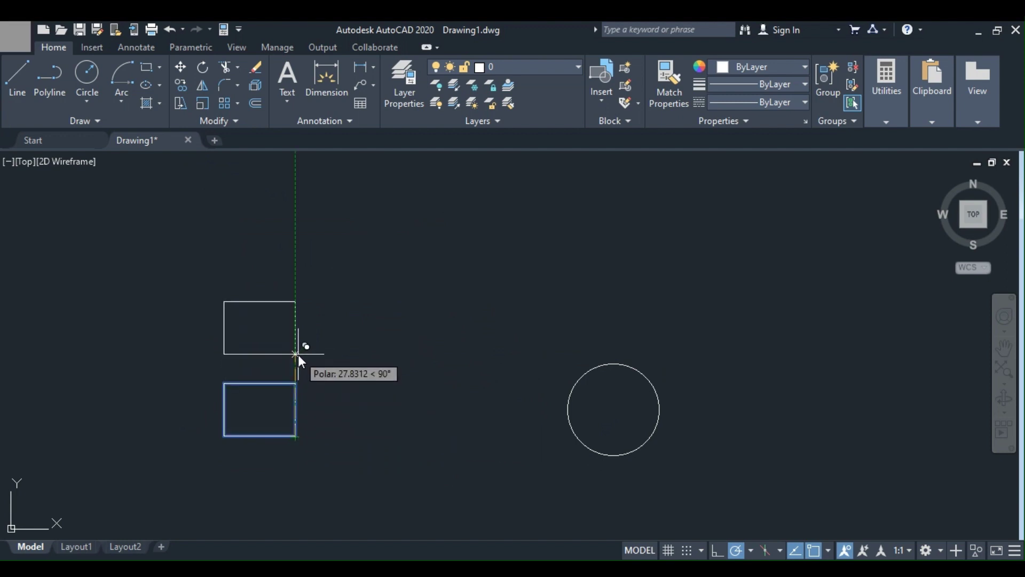
text(40)
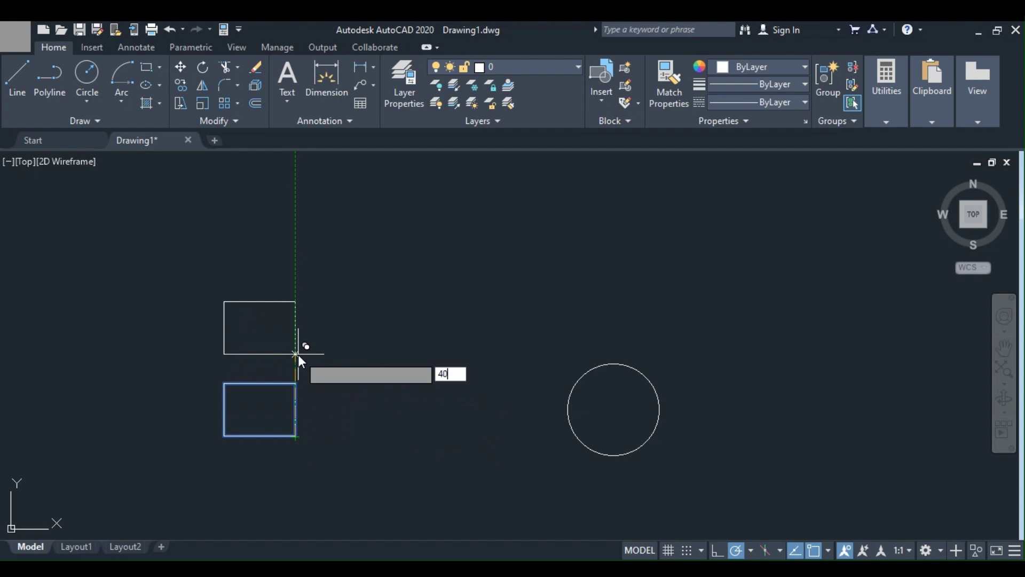
key(Return)
key(Return)
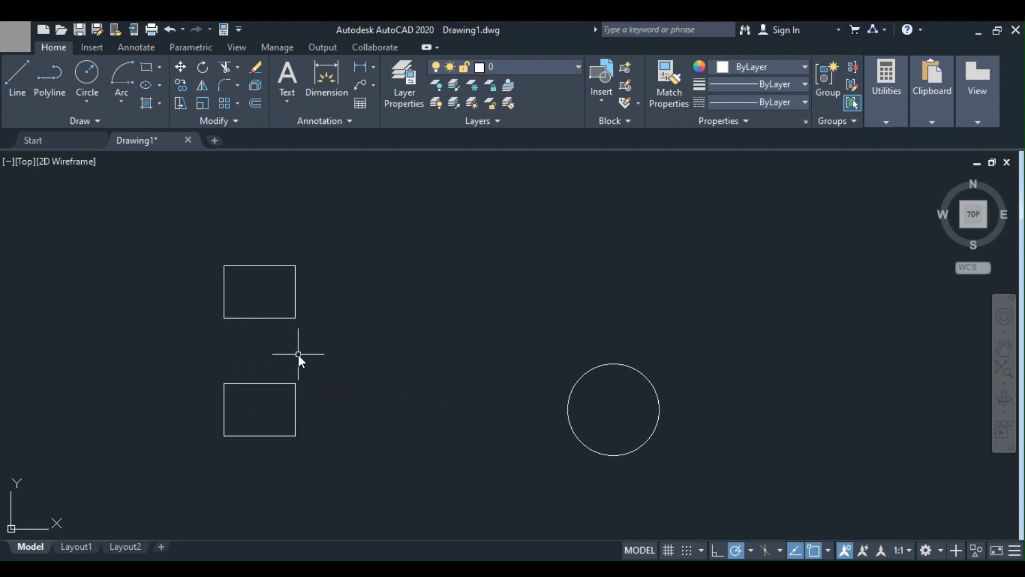
Copy the circle 60 units horizontally to the left, using its centre as the base point.
click(725, 344)
click(546, 476)
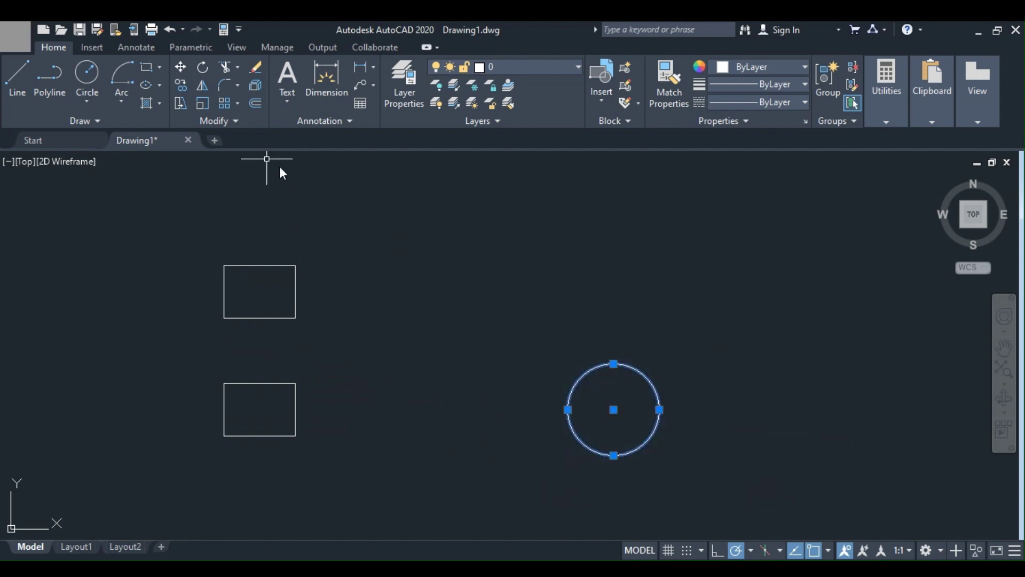
click(177, 85)
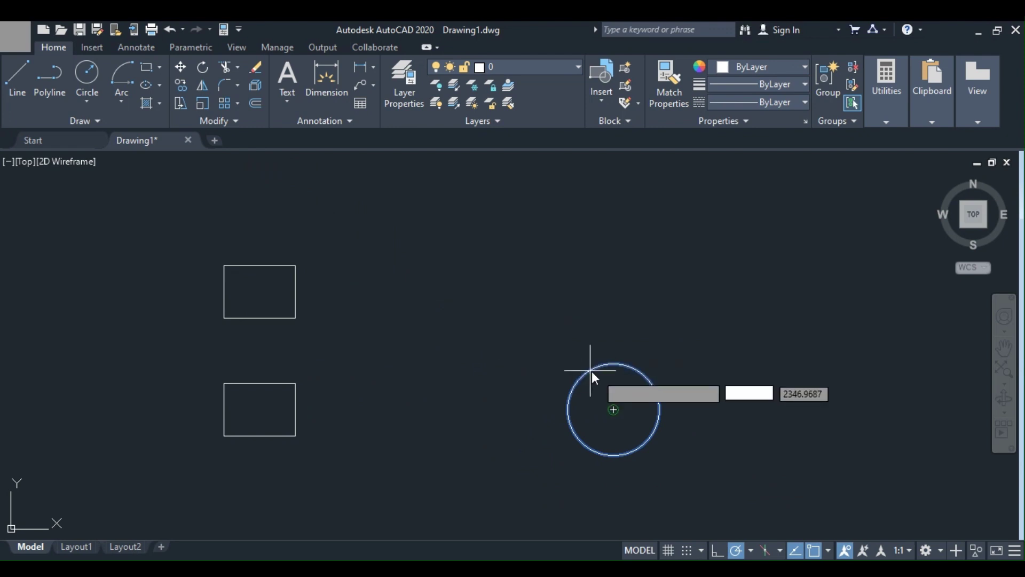
click(614, 409)
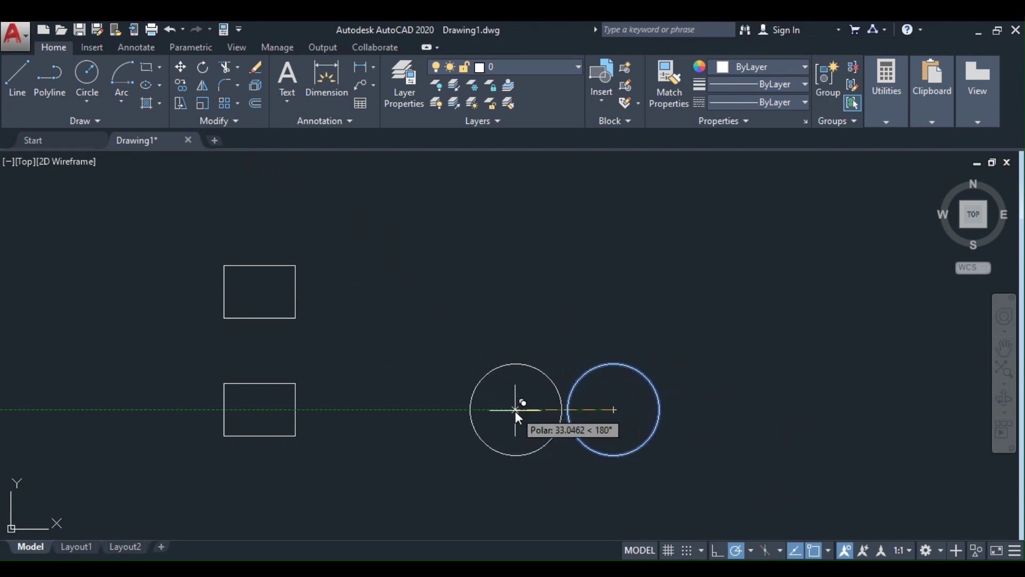
text(60)
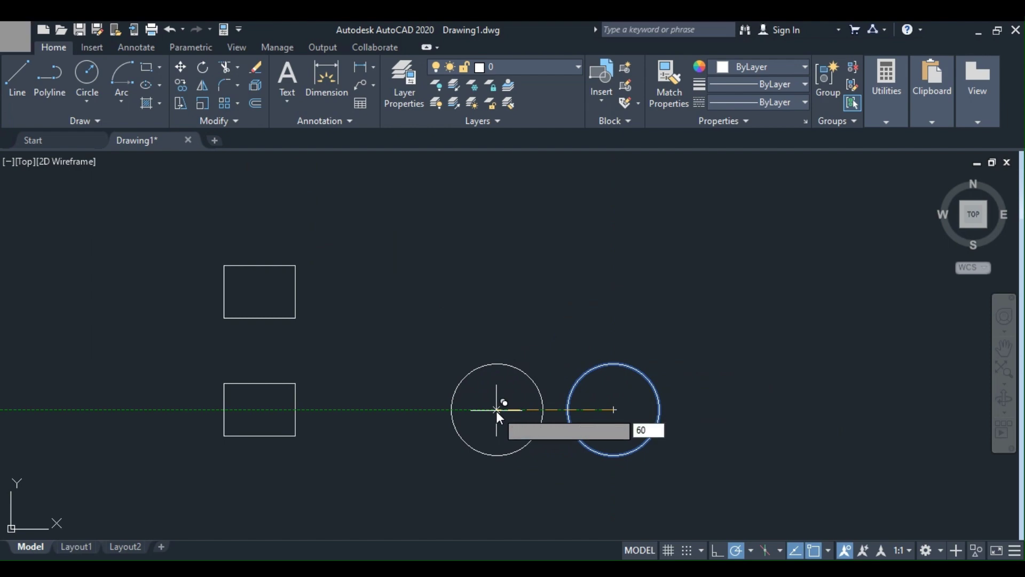
key(Return)
key(Return)
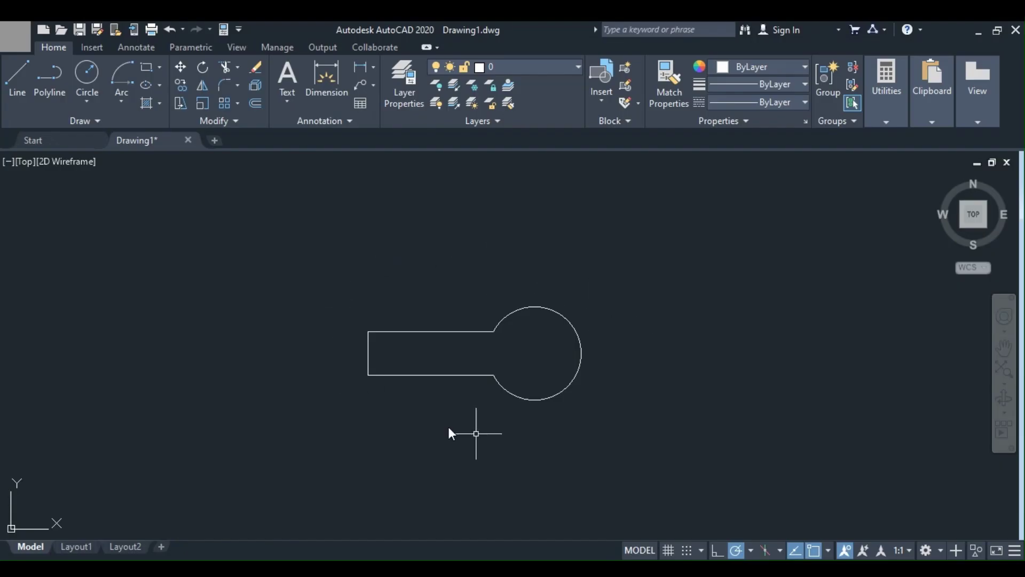
Rotate the whole keyhole-shaped outline by 45 degrees, using its lower-left corner as the base point.
click(655, 270)
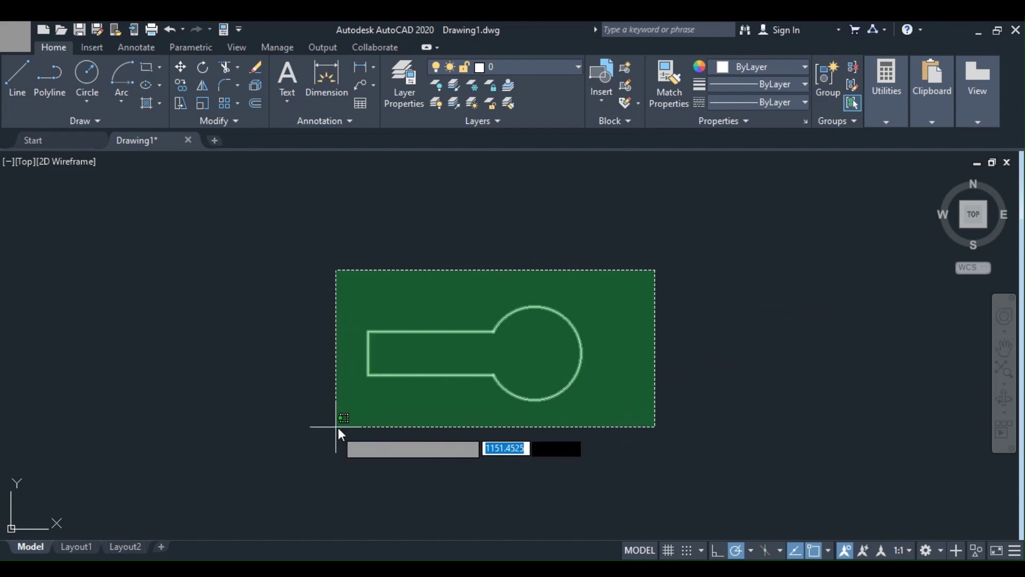
click(337, 428)
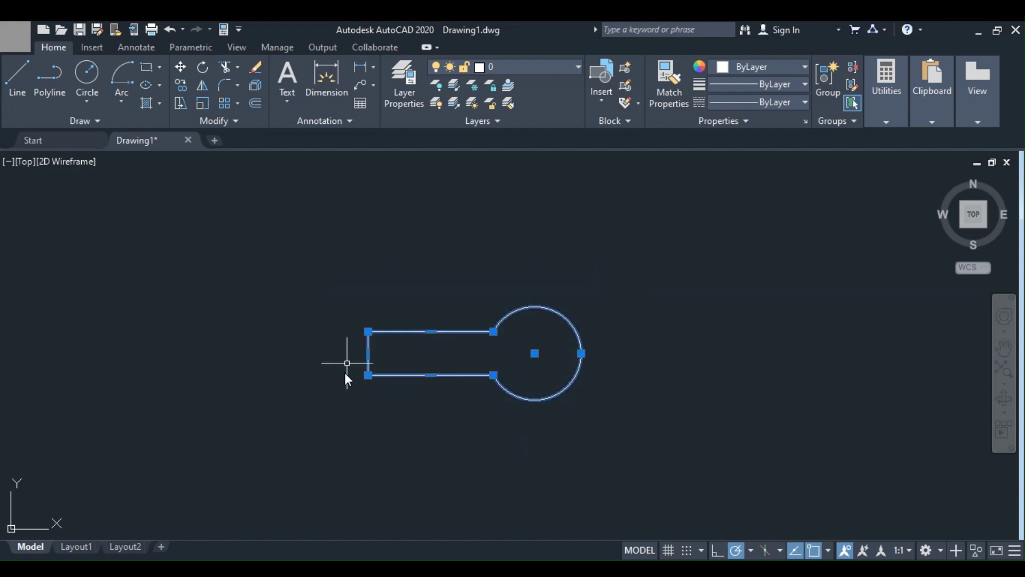
click(203, 68)
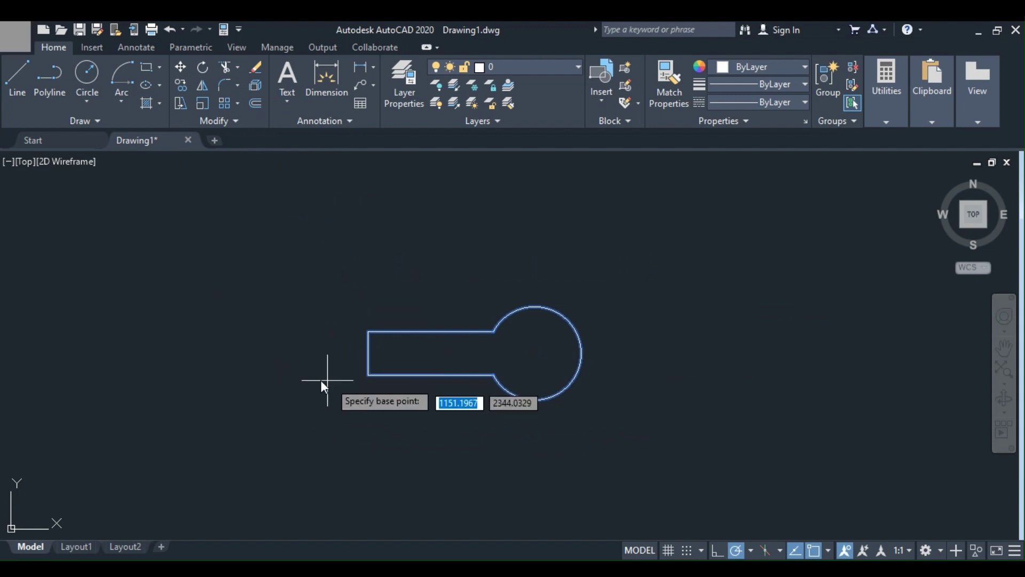
click(368, 376)
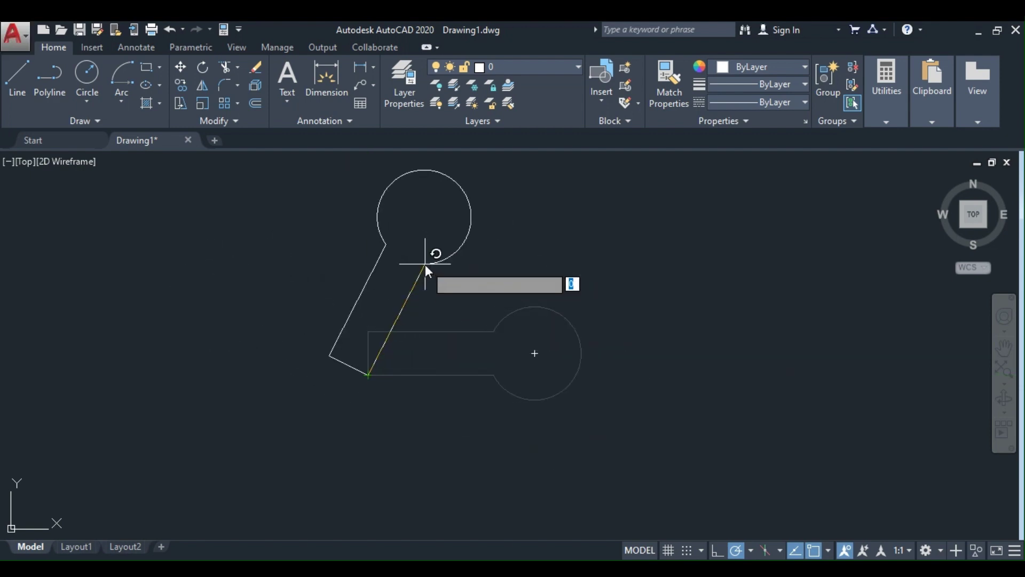
text(45)
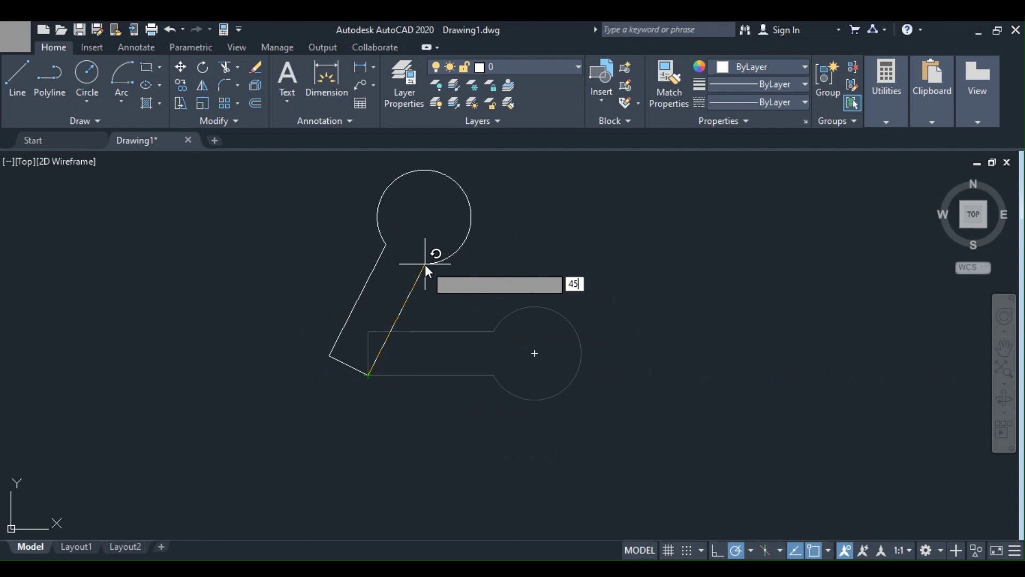
key(Return)
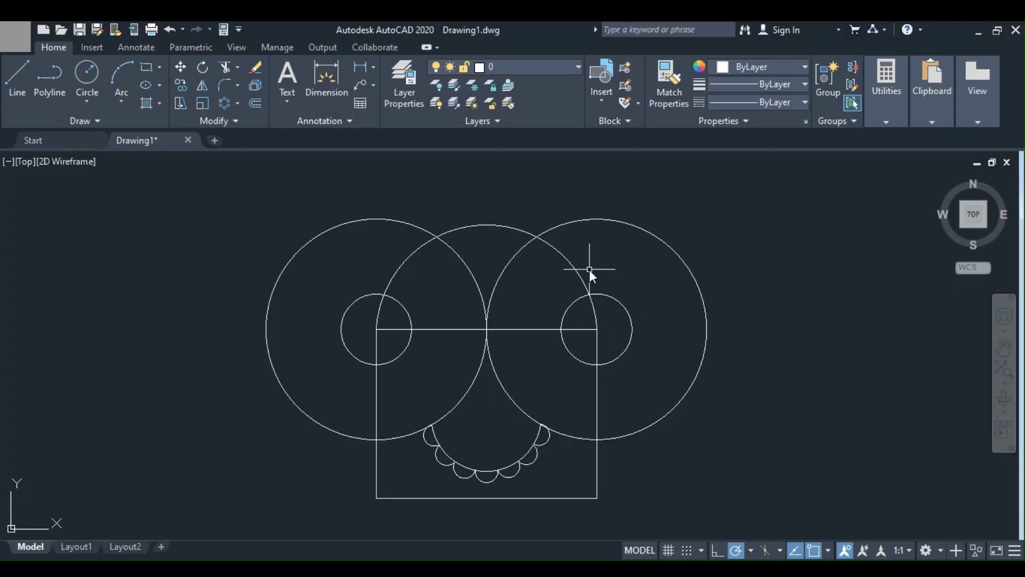
Trim the arc and line pieces inside the right small circle and the square's top edge between the two small circles.
scroll(589, 271, down, 2)
scroll(579, 313, up, 2)
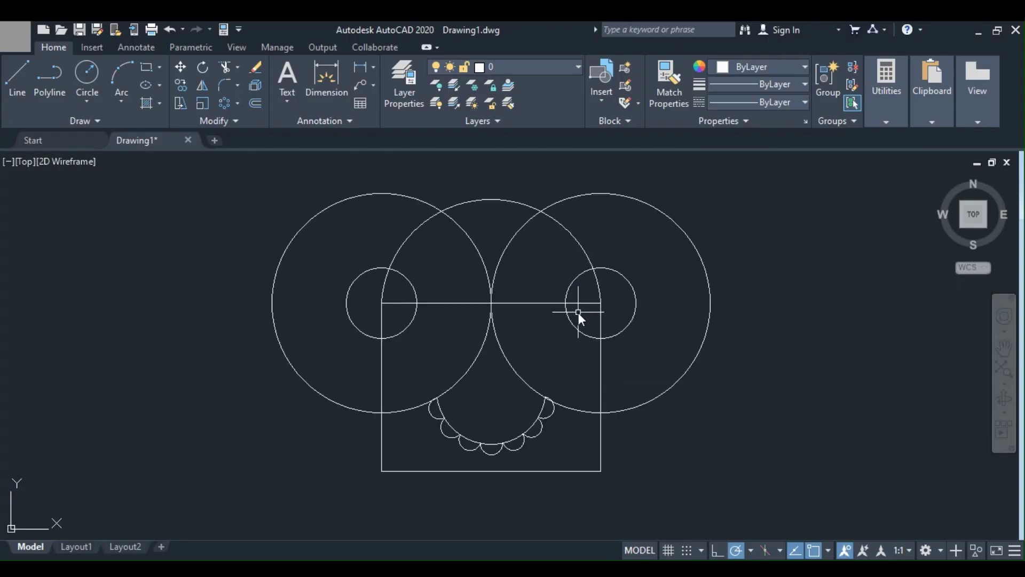
click(236, 68)
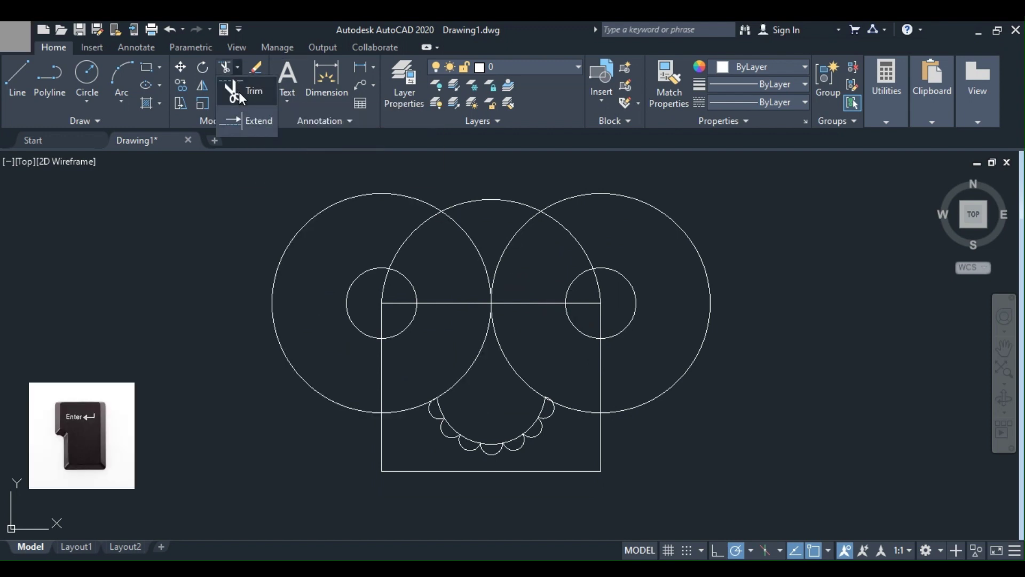
click(239, 92)
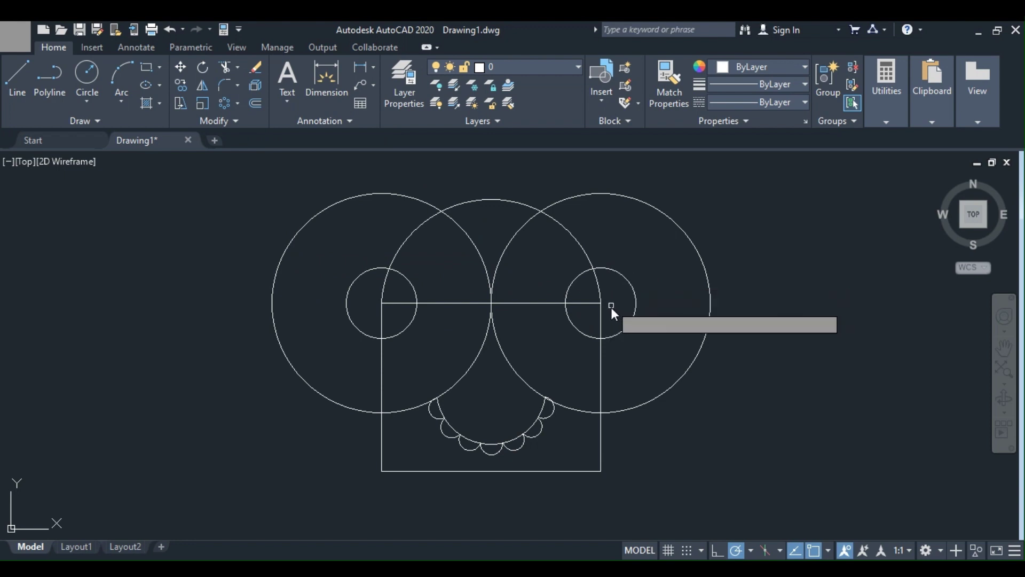
click(601, 292)
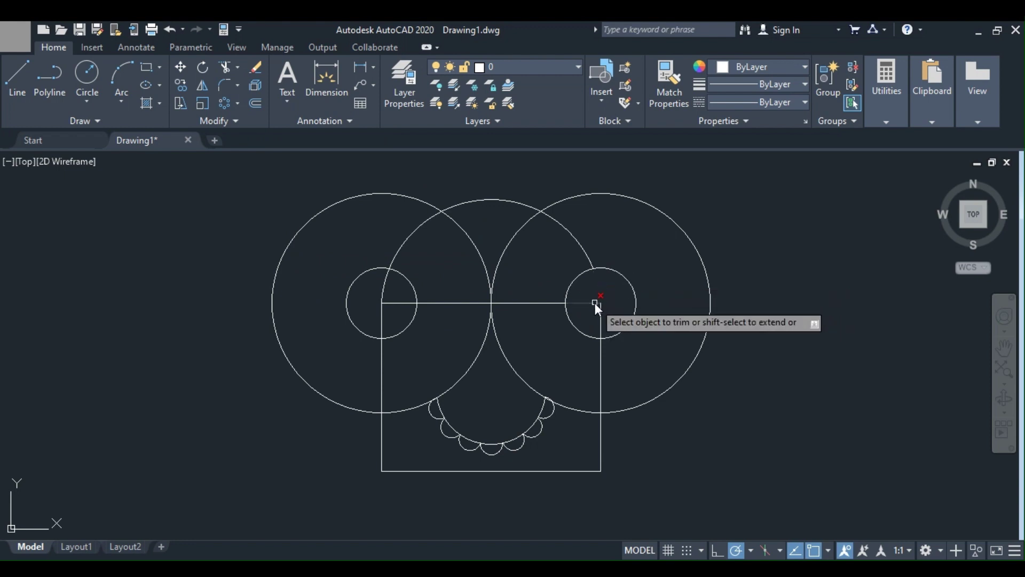
click(595, 303)
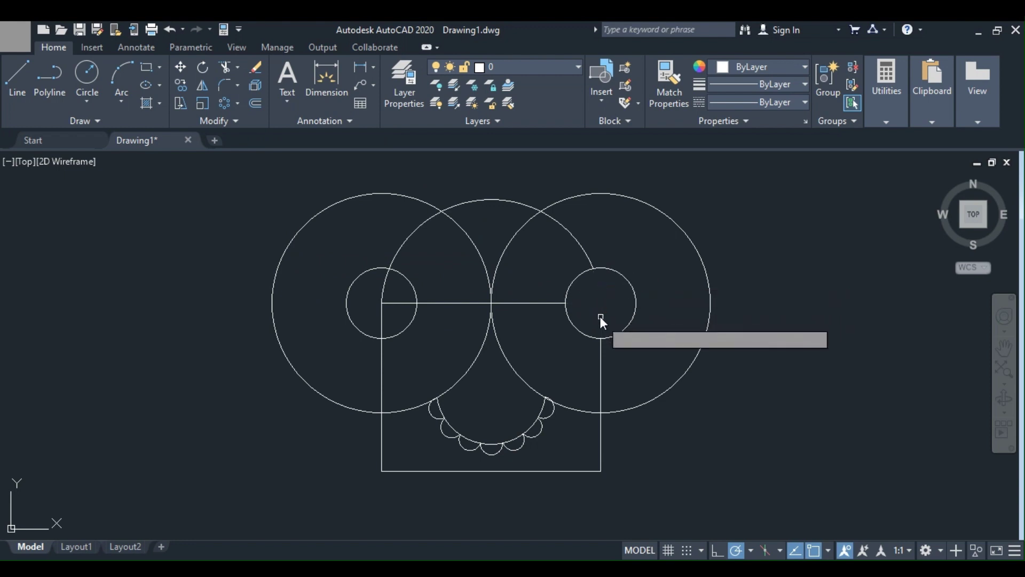
click(538, 303)
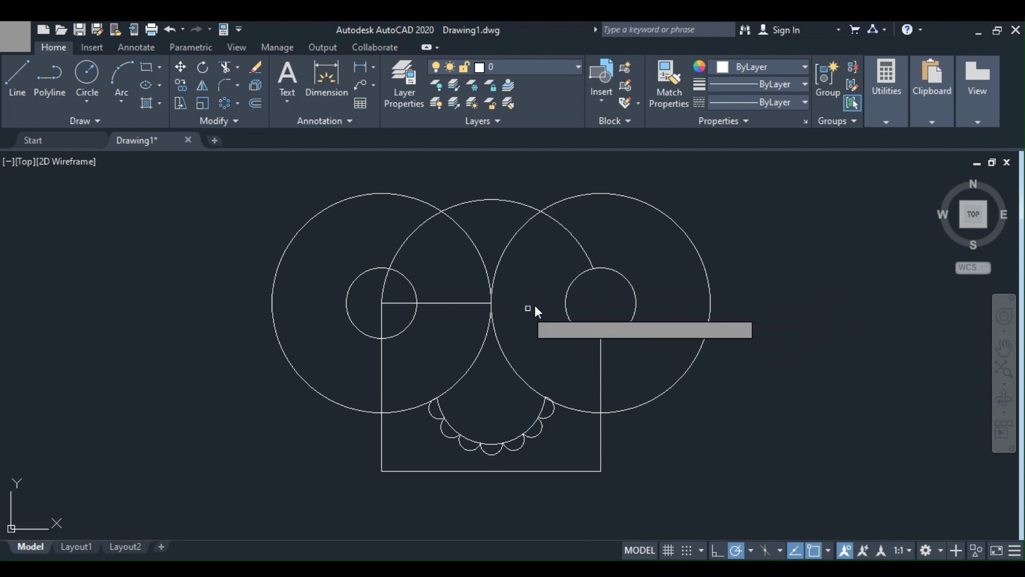
click(477, 303)
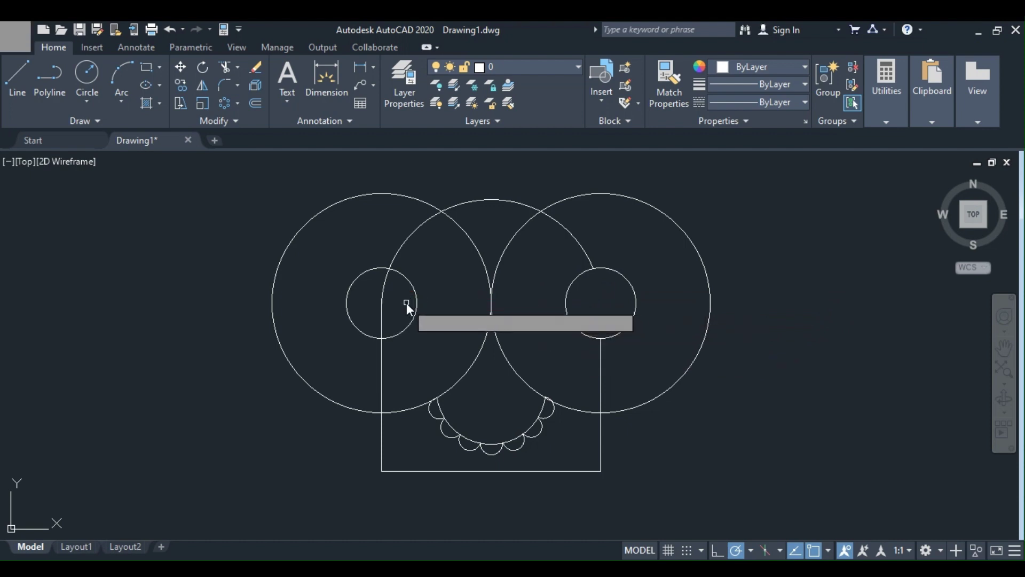
Trim the pieces inside the left small circle, then the arc parts and square sides inside the two large circles.
click(406, 303)
click(385, 281)
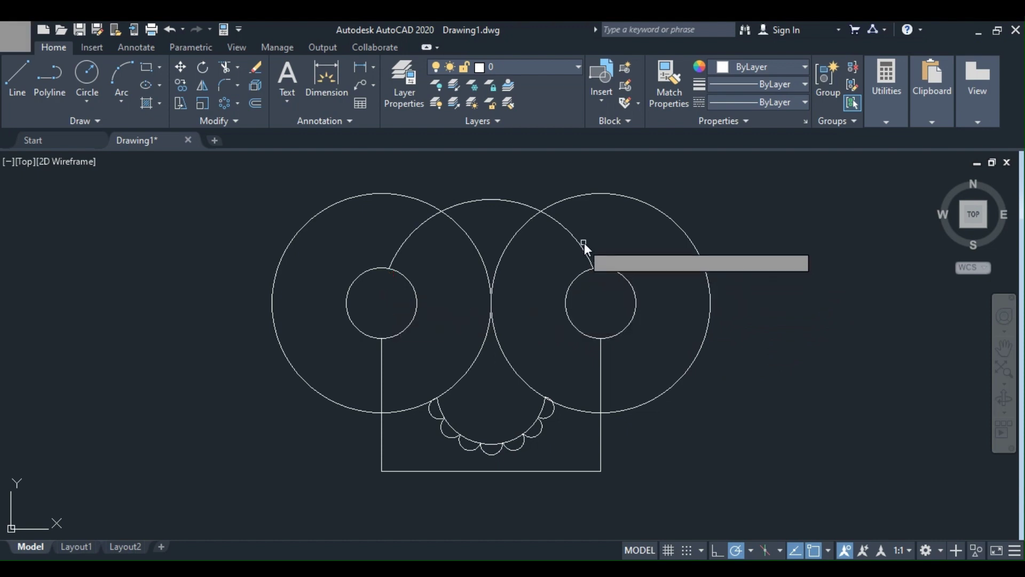
click(601, 368)
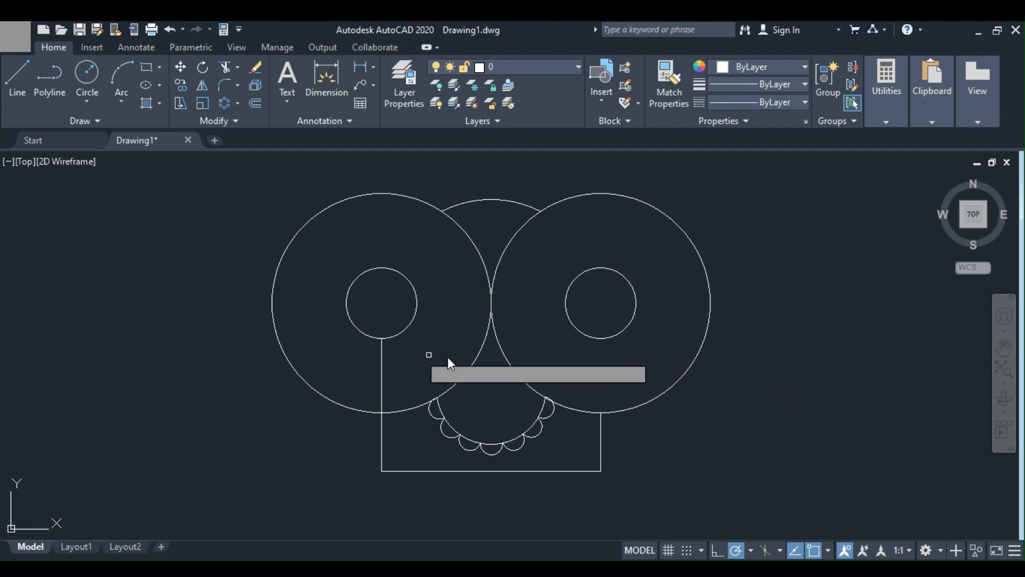
click(383, 357)
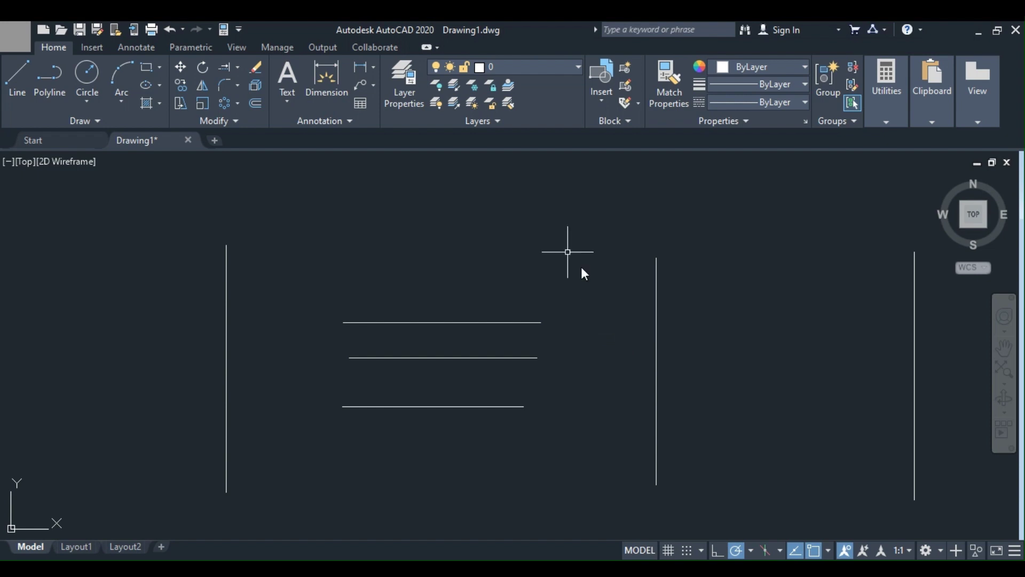
Extend both ends of the three horizontal lines to the vertical lines on either side, using all objects as boundaries.
click(239, 66)
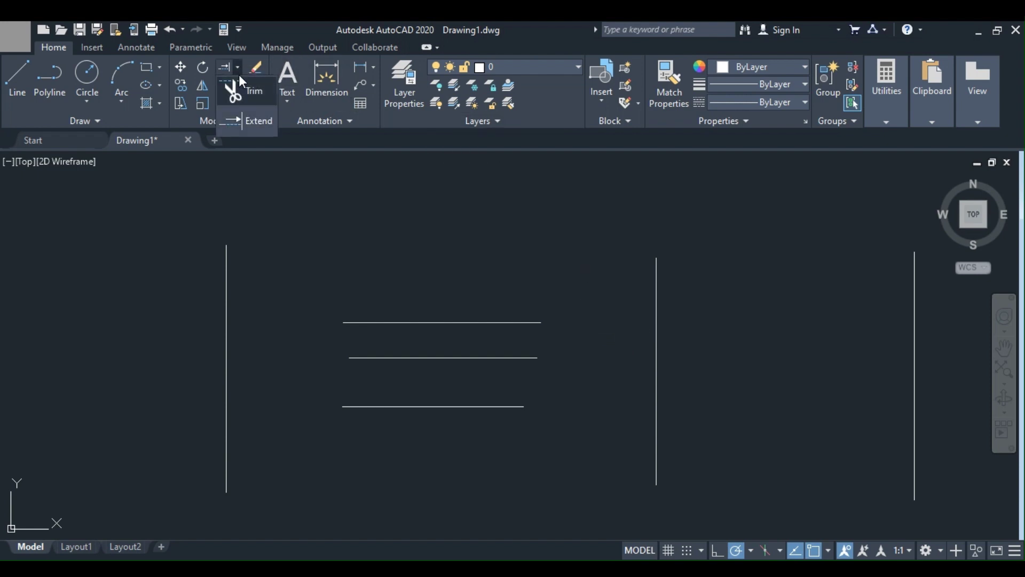
click(251, 123)
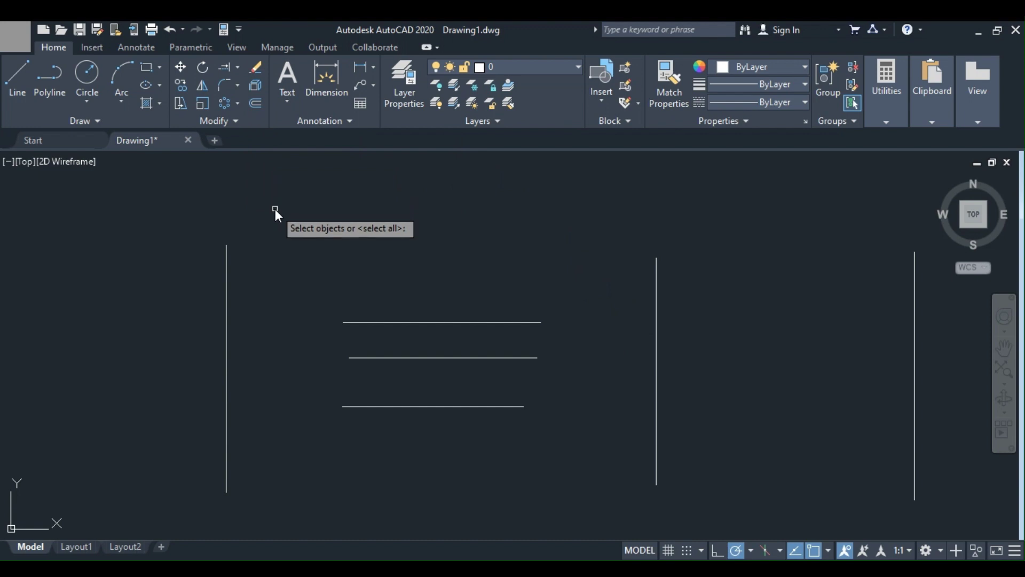
key(Return)
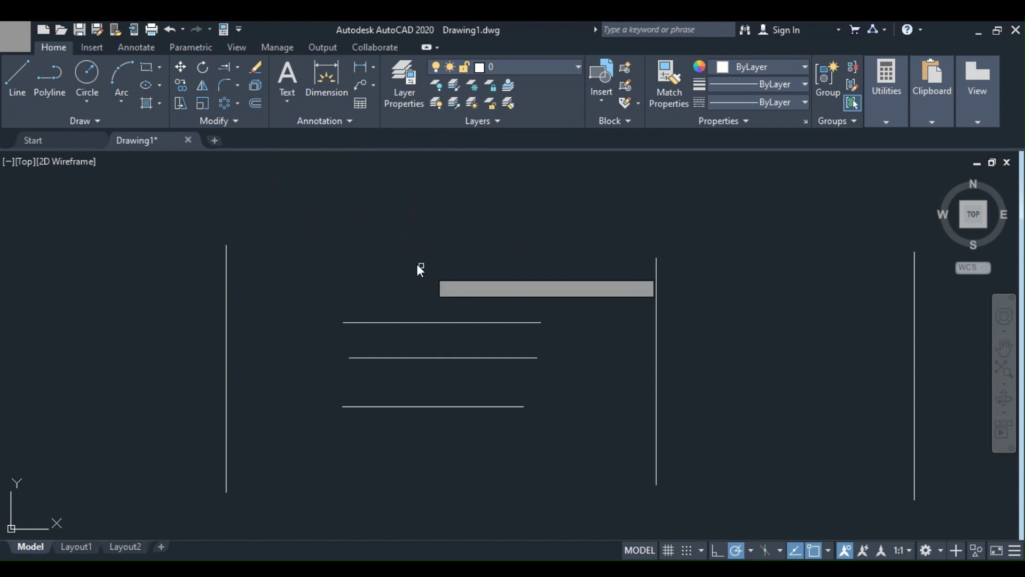
click(422, 321)
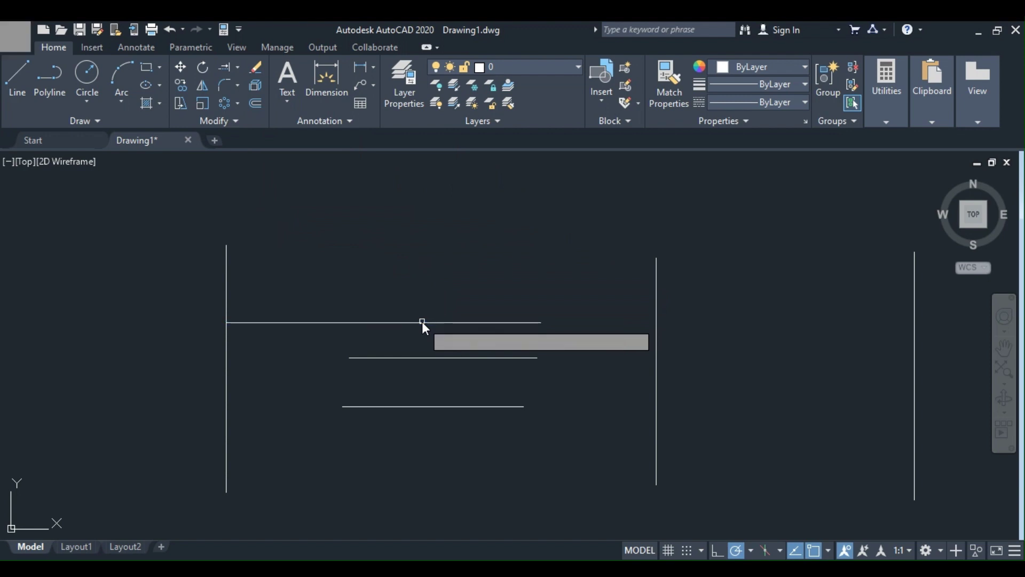
click(519, 323)
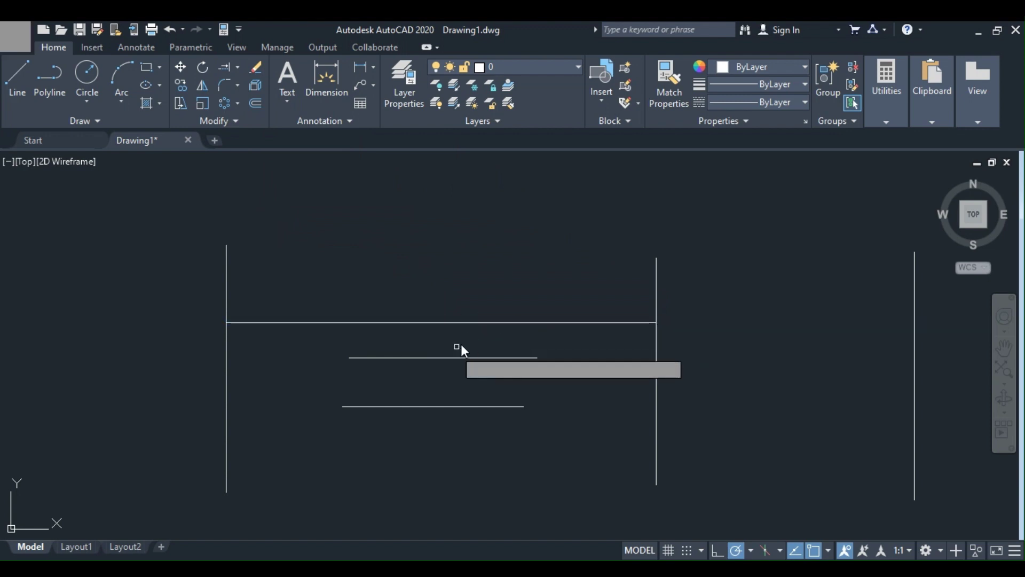
click(393, 359)
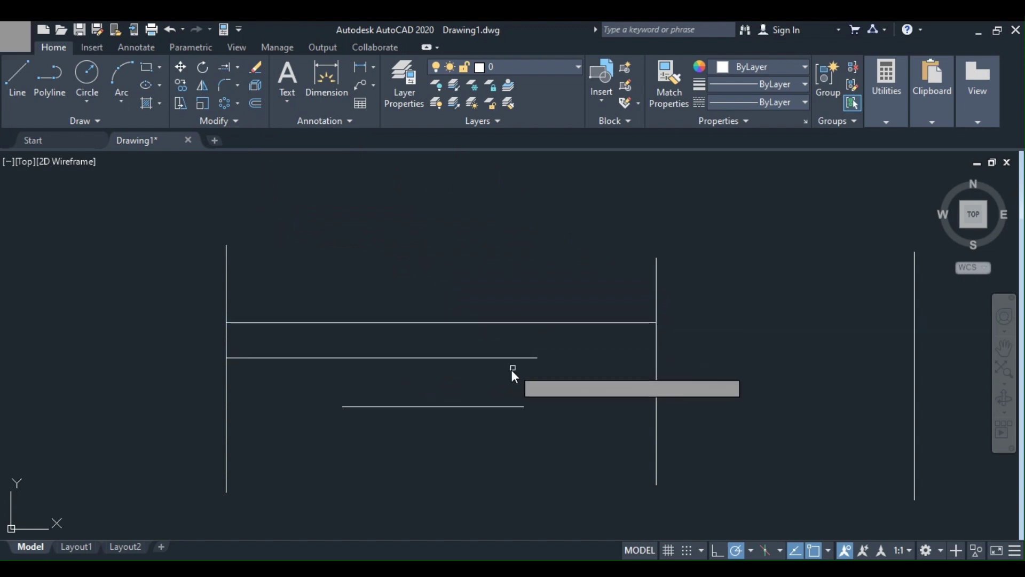
click(524, 357)
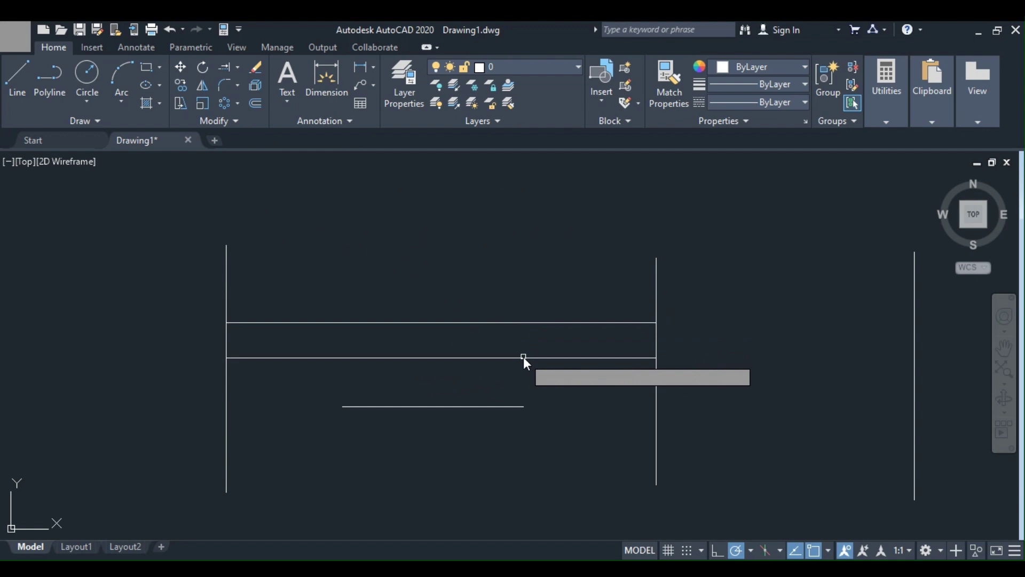
click(382, 407)
click(499, 408)
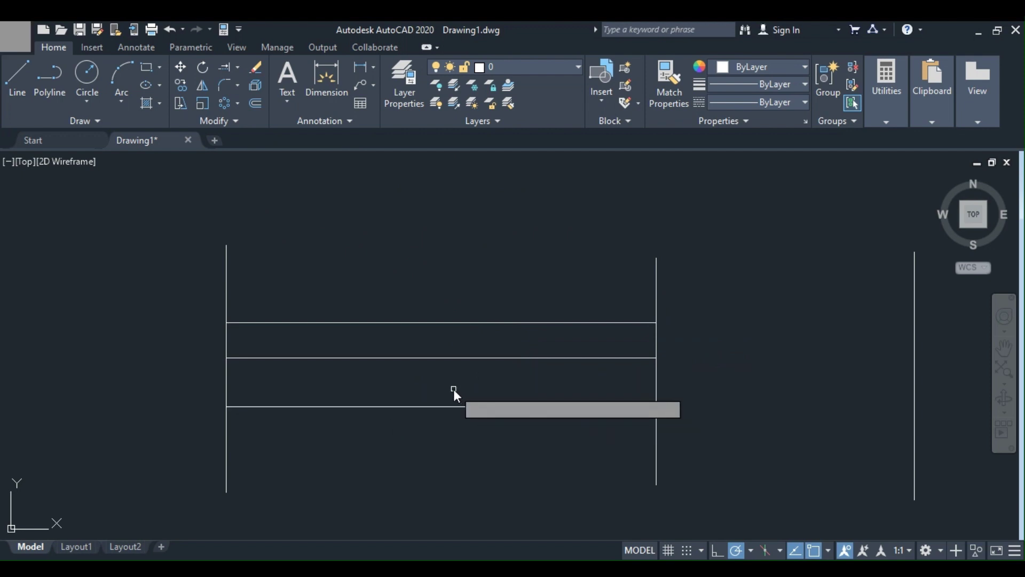
Extend the three horizontal lines of the second line set together by selecting them with one crossing window.
scroll(126, 309, down, 2)
scroll(91, 305, down, 4)
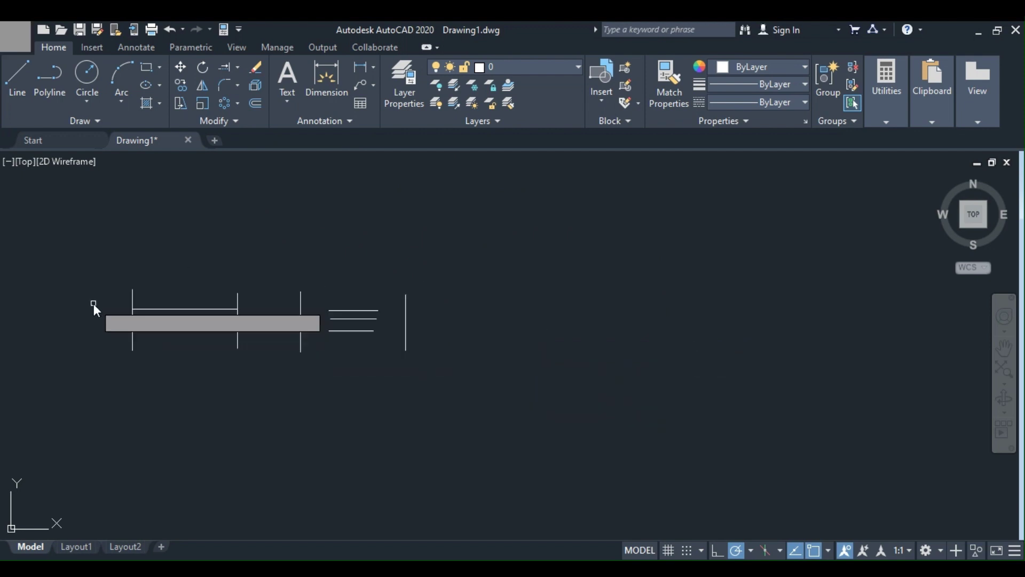
scroll(343, 329, up, 4)
scroll(320, 272, up, 2)
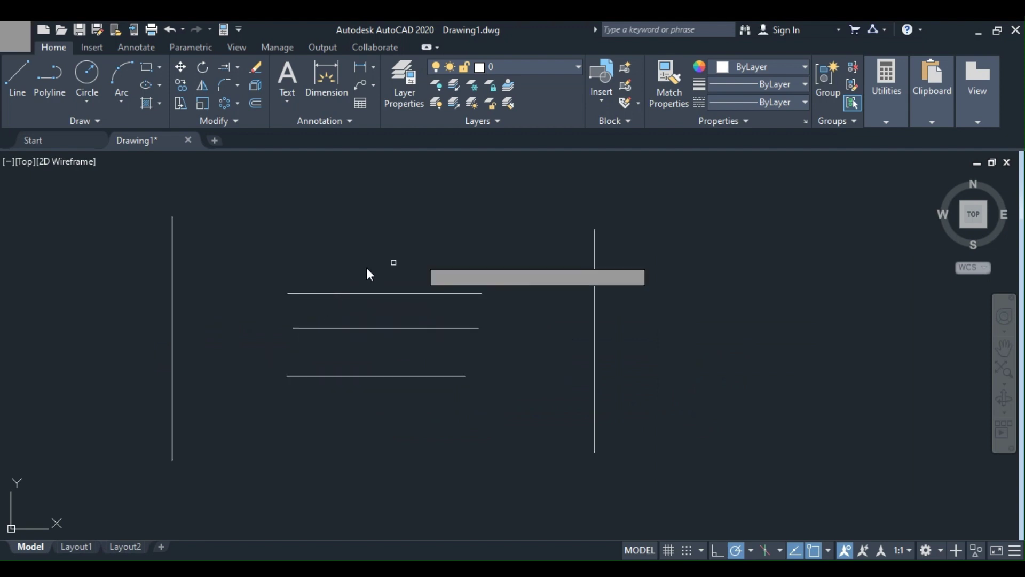
click(456, 220)
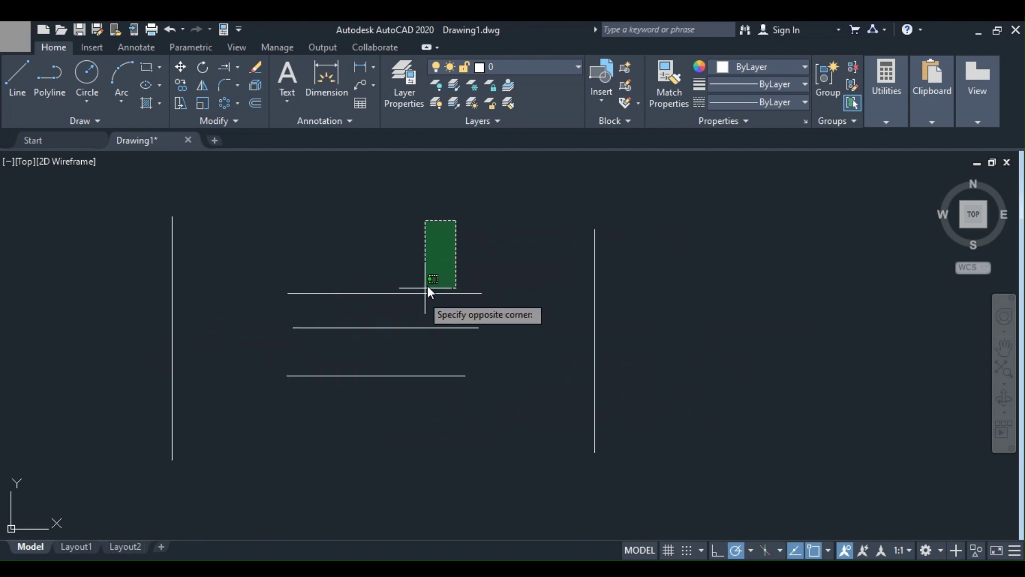
click(334, 405)
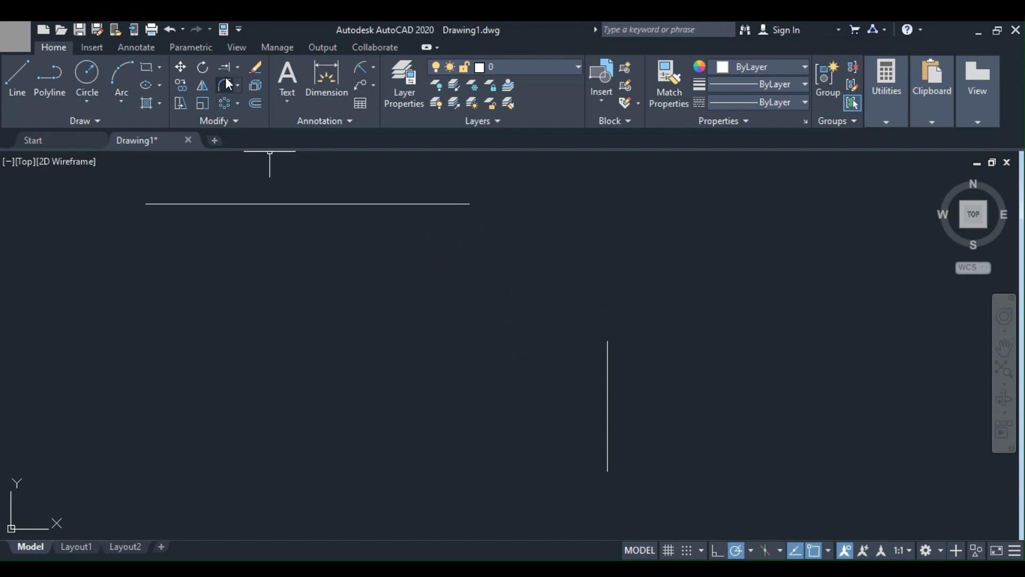
Join the separate horizontal and vertical lines in a sharp corner with the Fillet command.
click(237, 85)
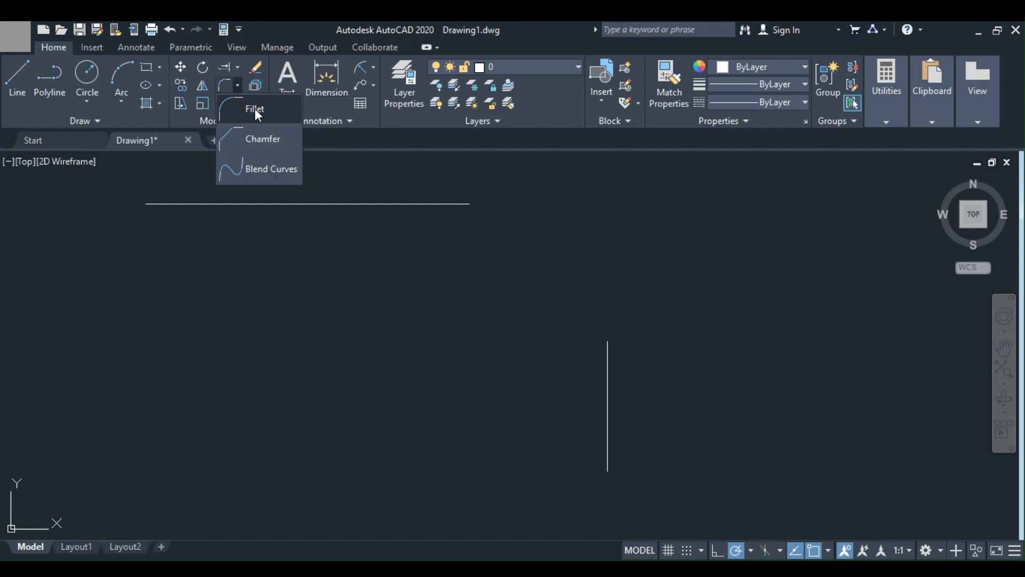
click(255, 105)
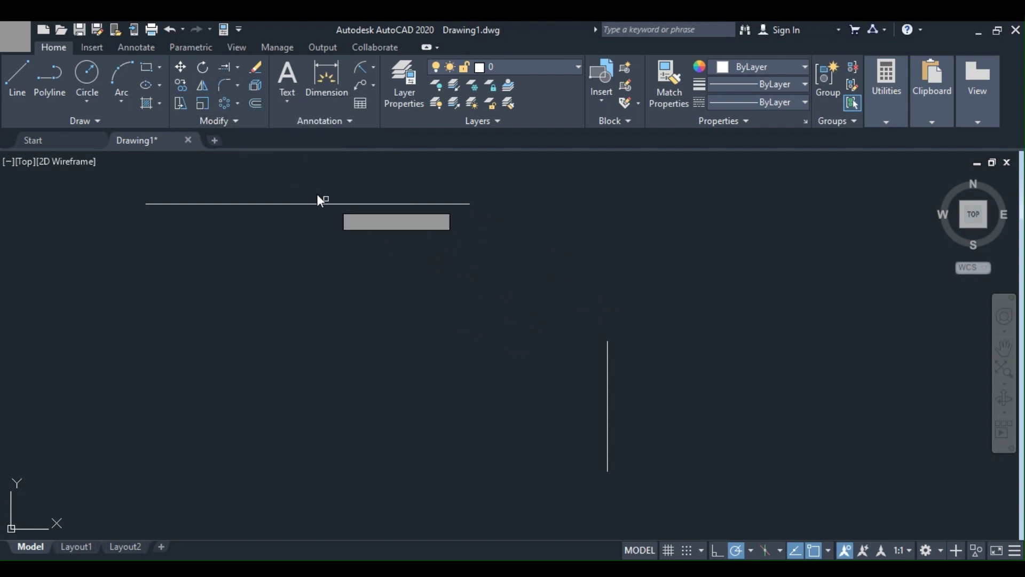
click(451, 204)
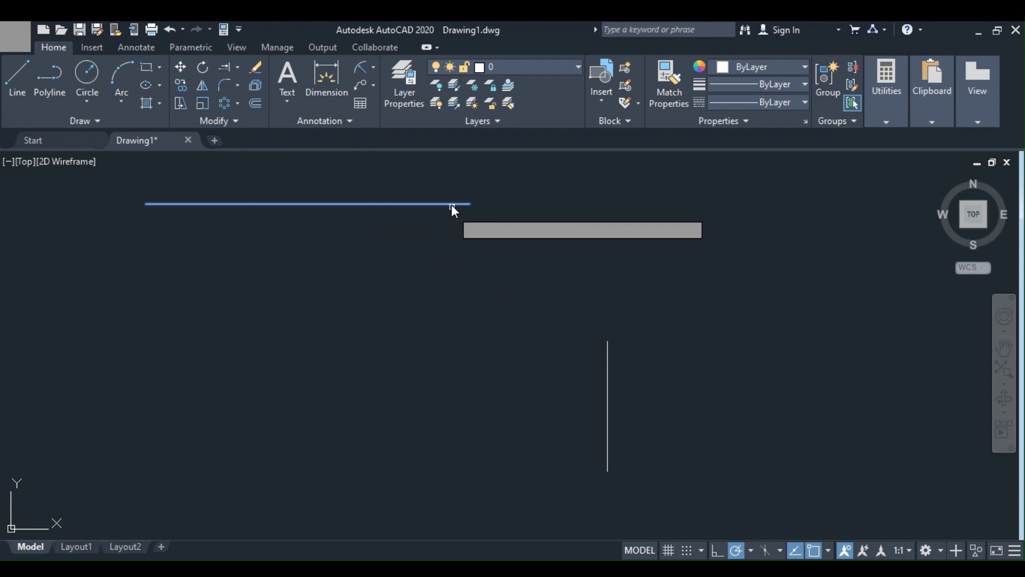
click(609, 370)
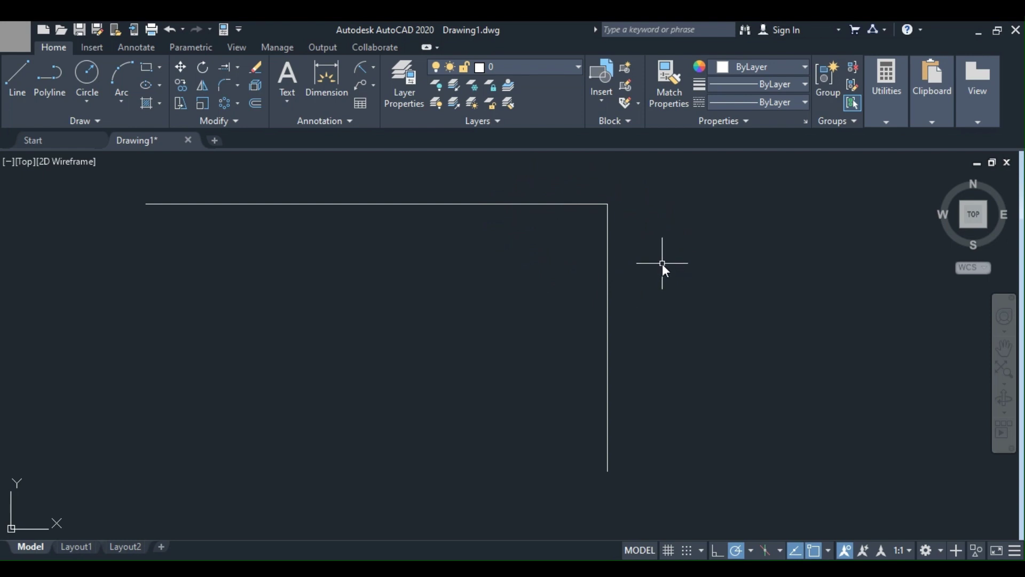
Round the corner between the horizontal and vertical lines with a Fillet of radius 40.
click(237, 86)
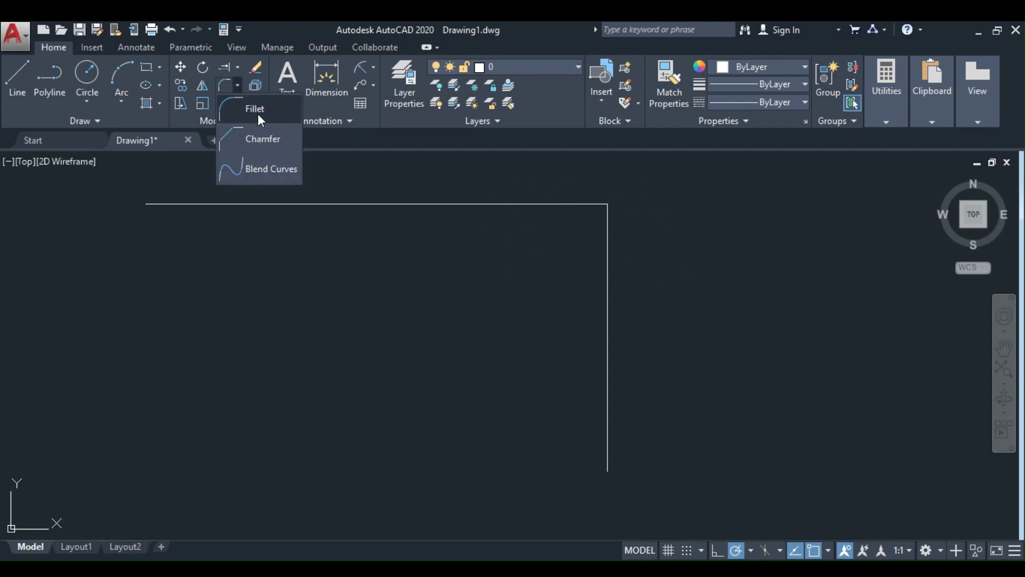
click(252, 108)
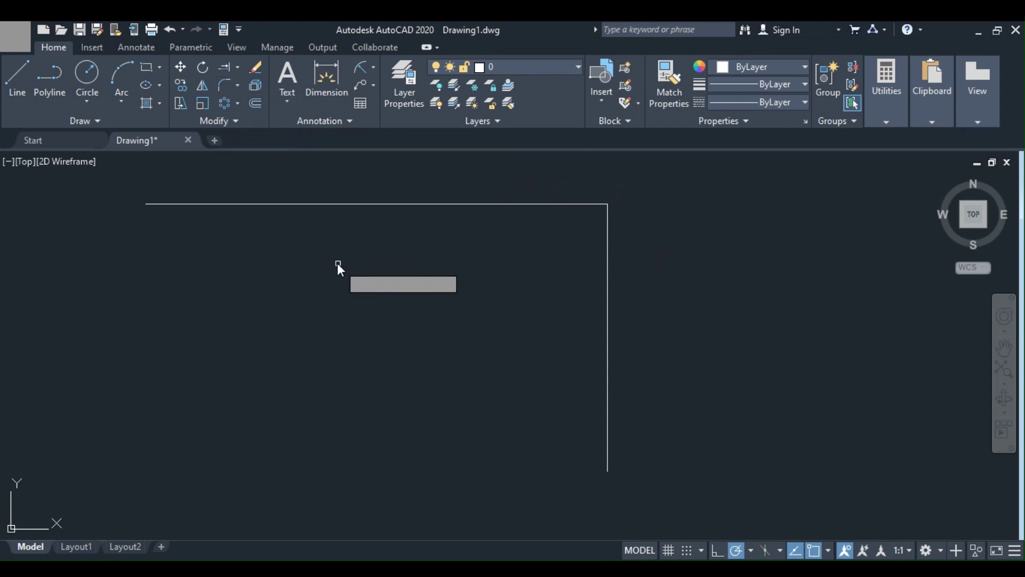
text(r)
key(Return)
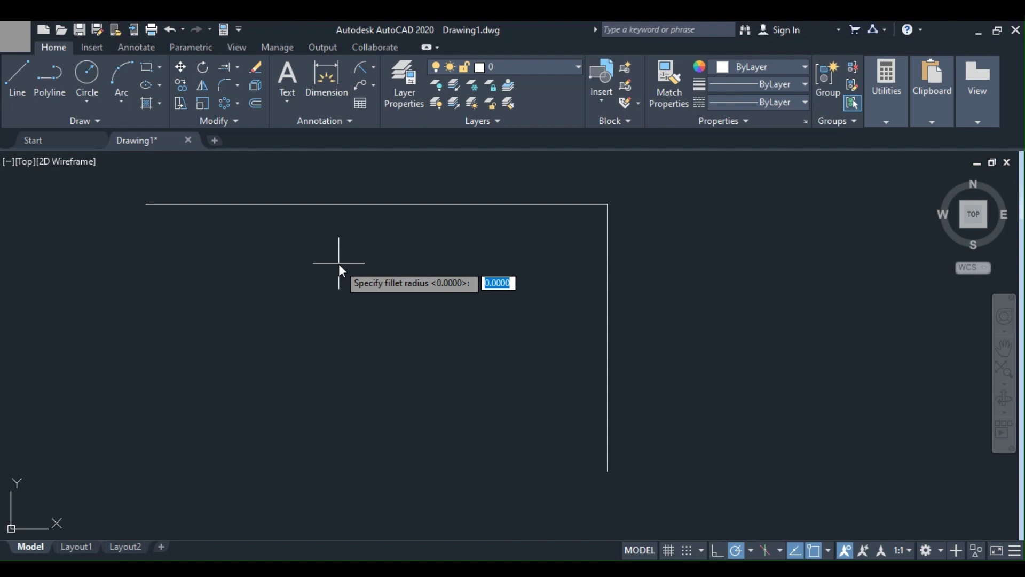
text(45)
key(Return)
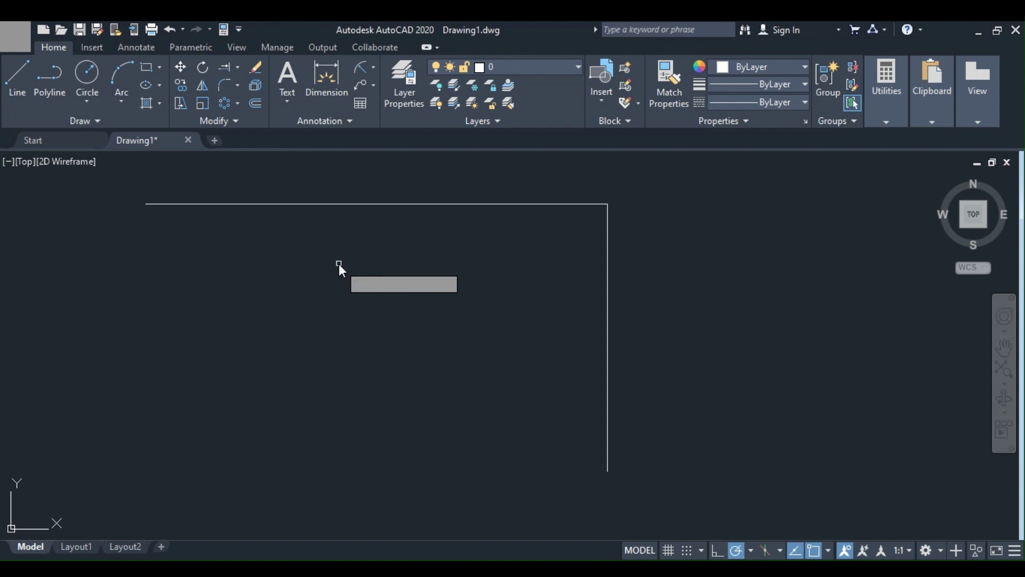
click(473, 204)
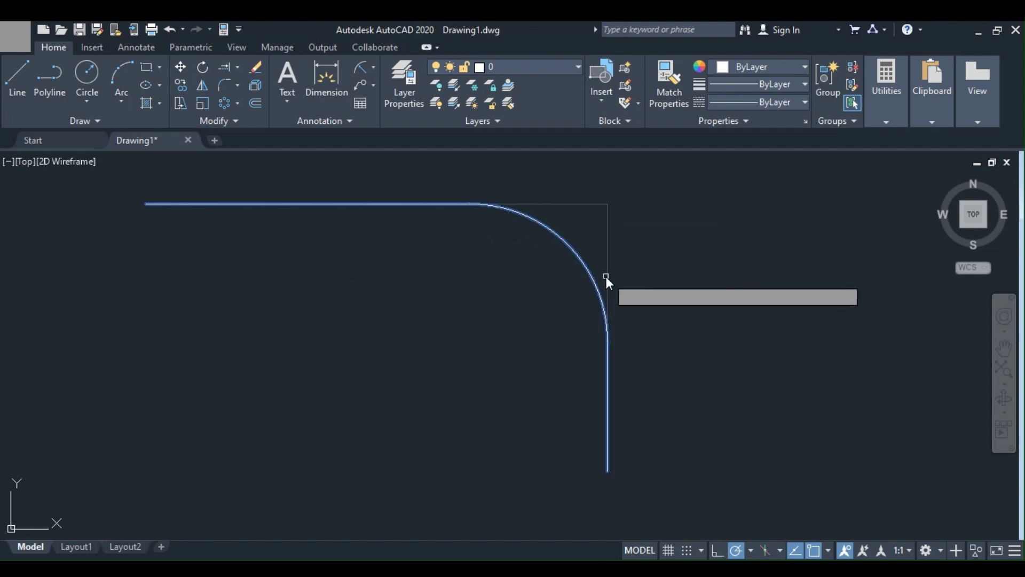
click(607, 277)
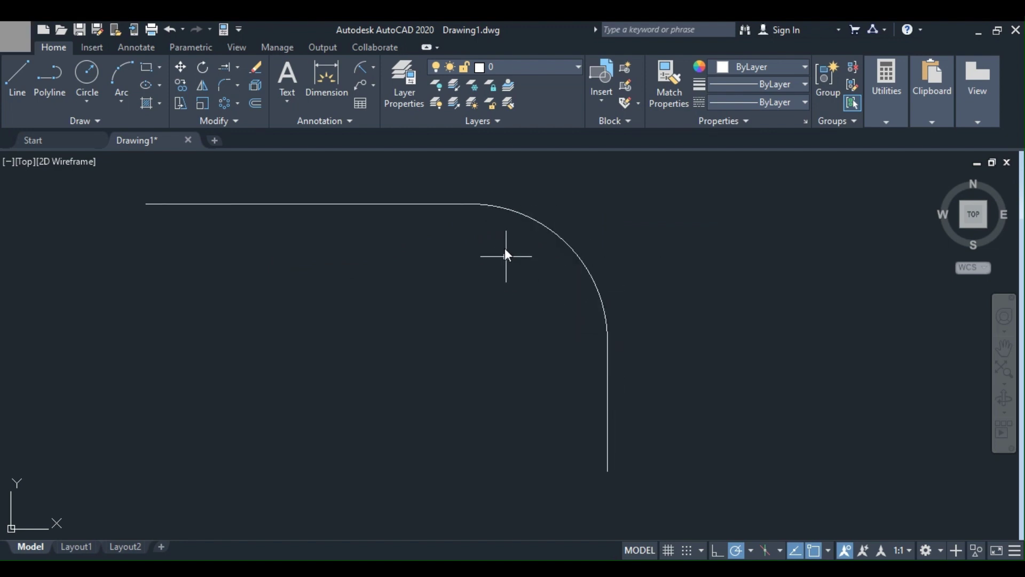
Add a radius dimension to the fillet arc, with its text inside the curve.
click(363, 68)
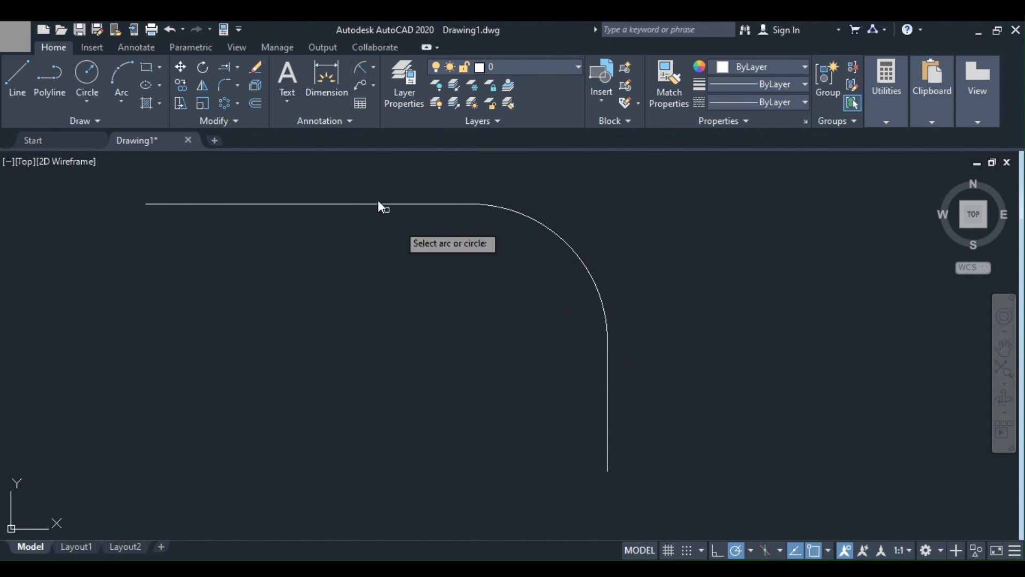
click(560, 238)
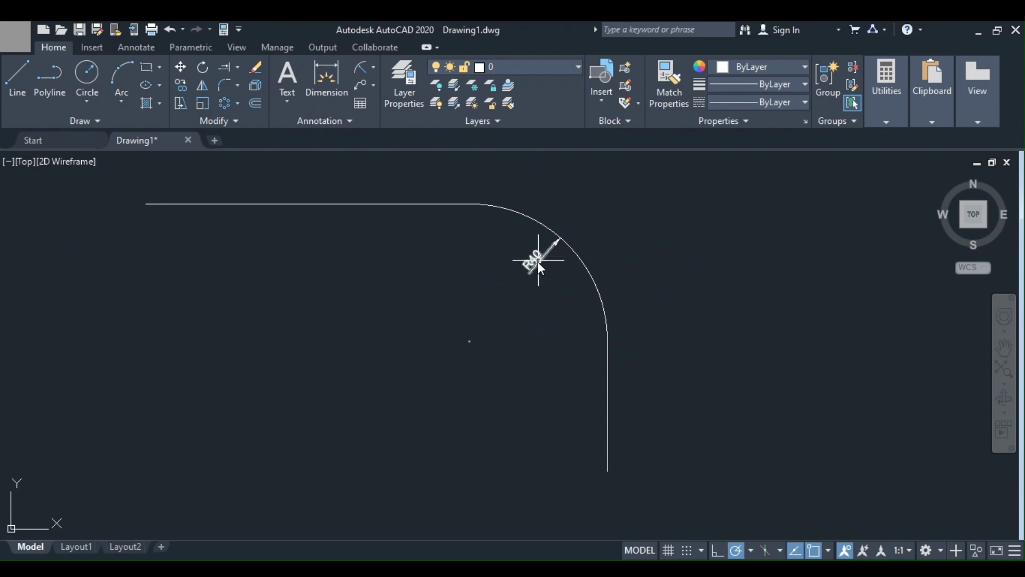
scroll(539, 262, up, 4)
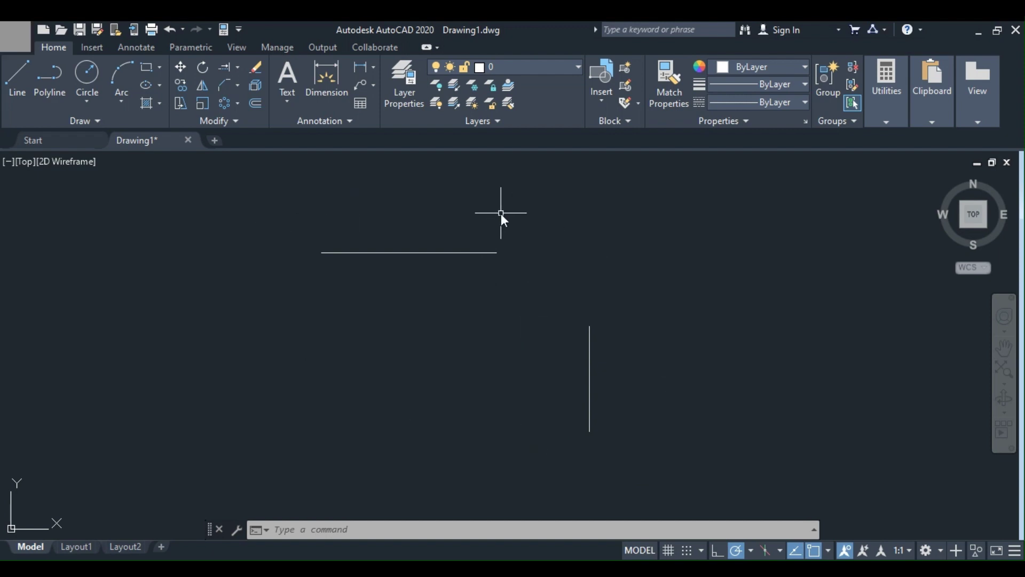
Chamfer the separate horizontal and vertical lines with first and second distances of 10.
click(236, 86)
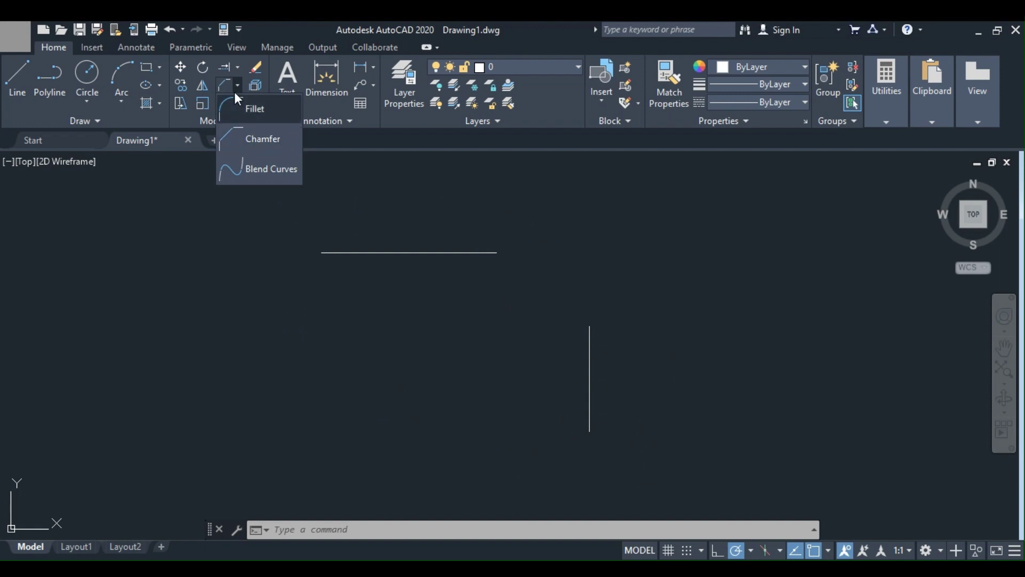
click(282, 144)
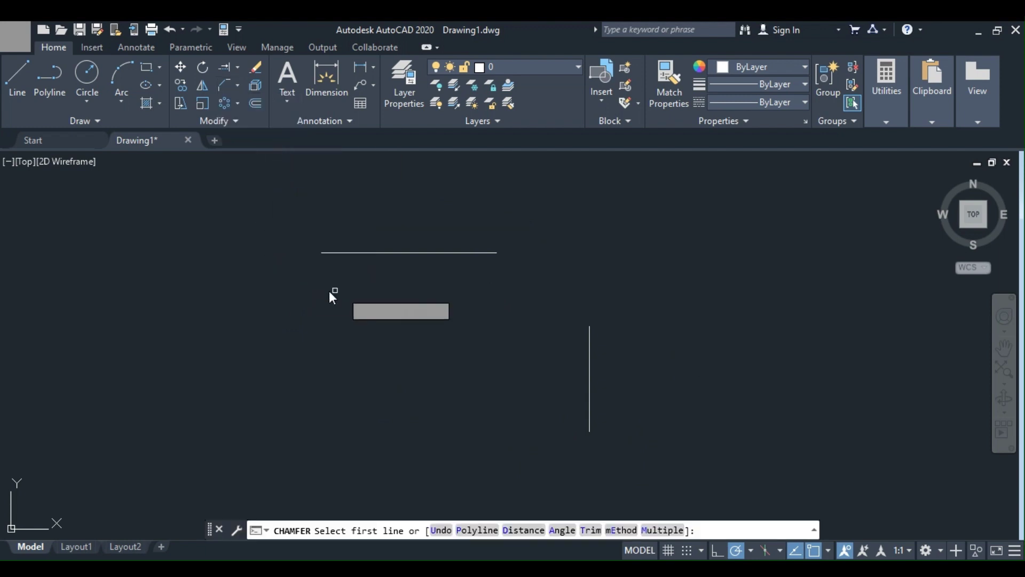
text(d)
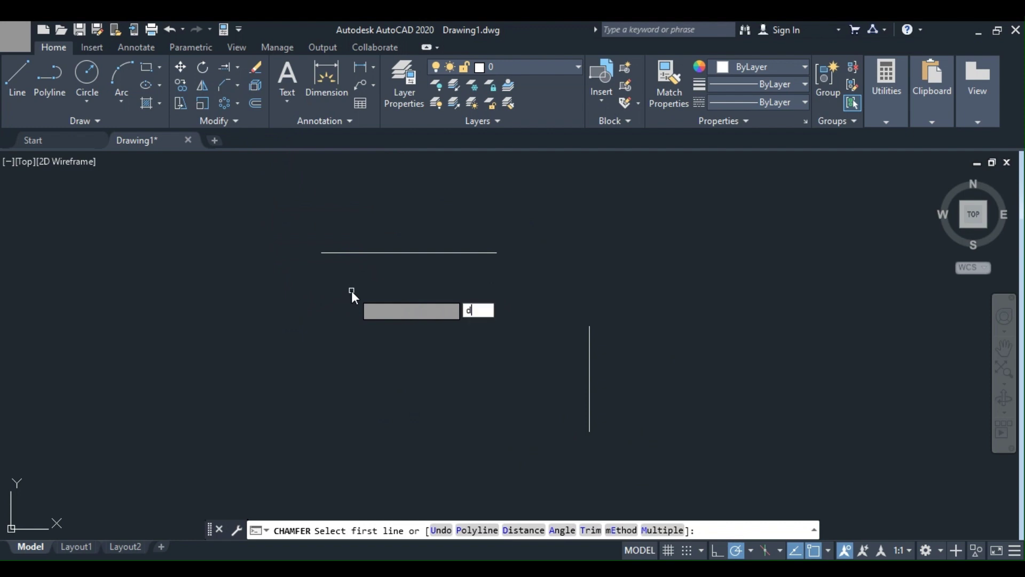
key(Return)
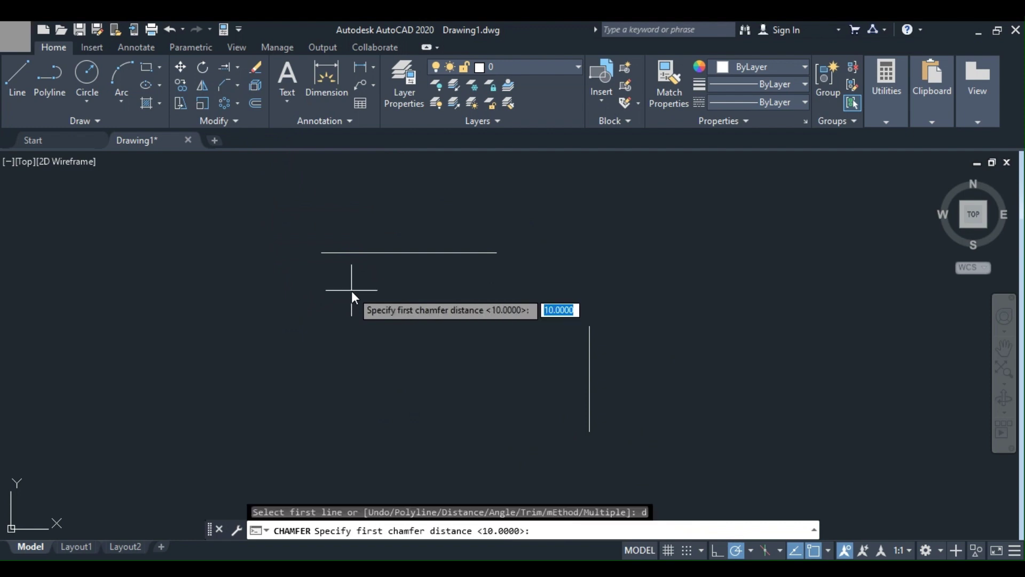
text(10)
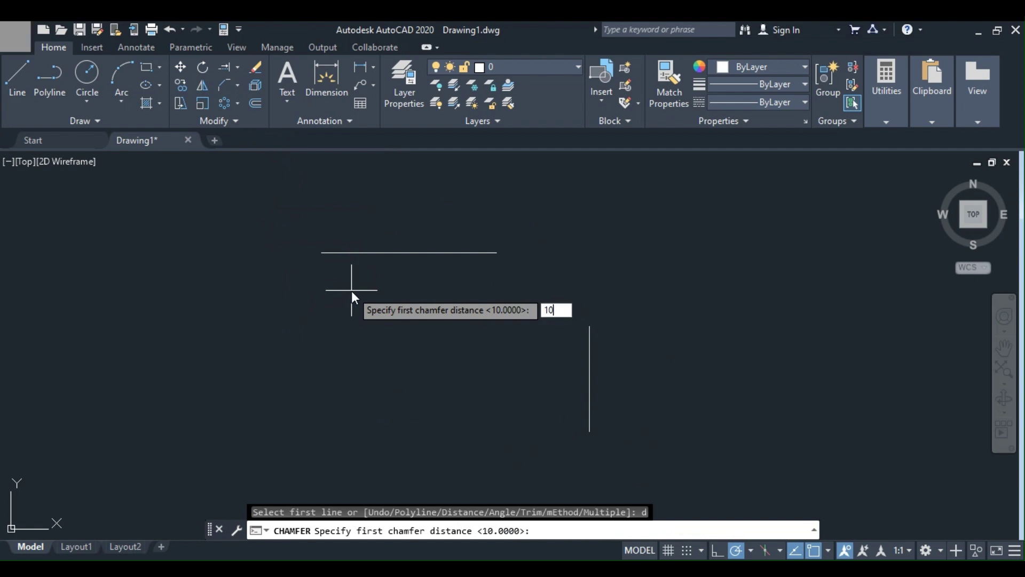
key(Return)
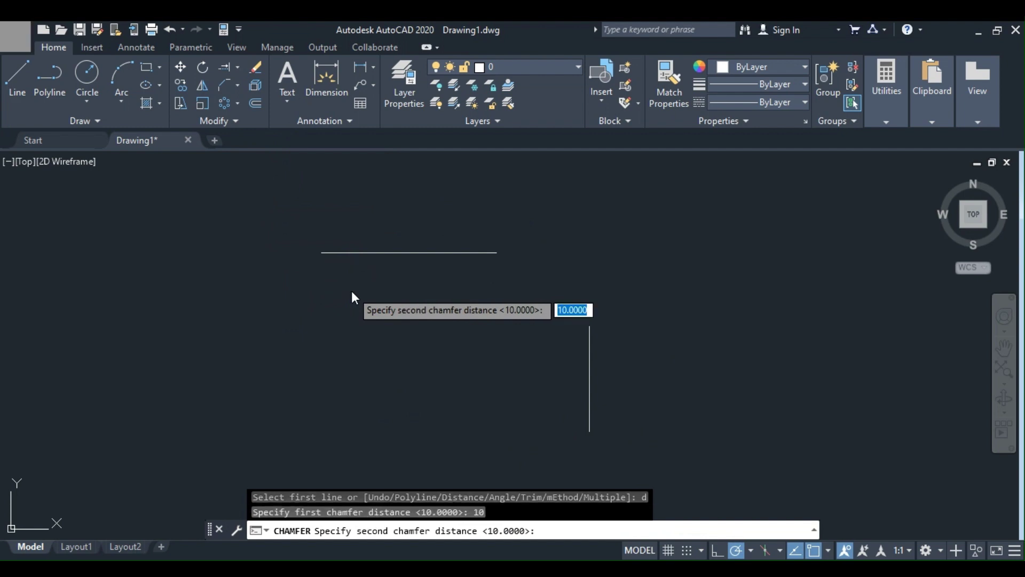
text(10)
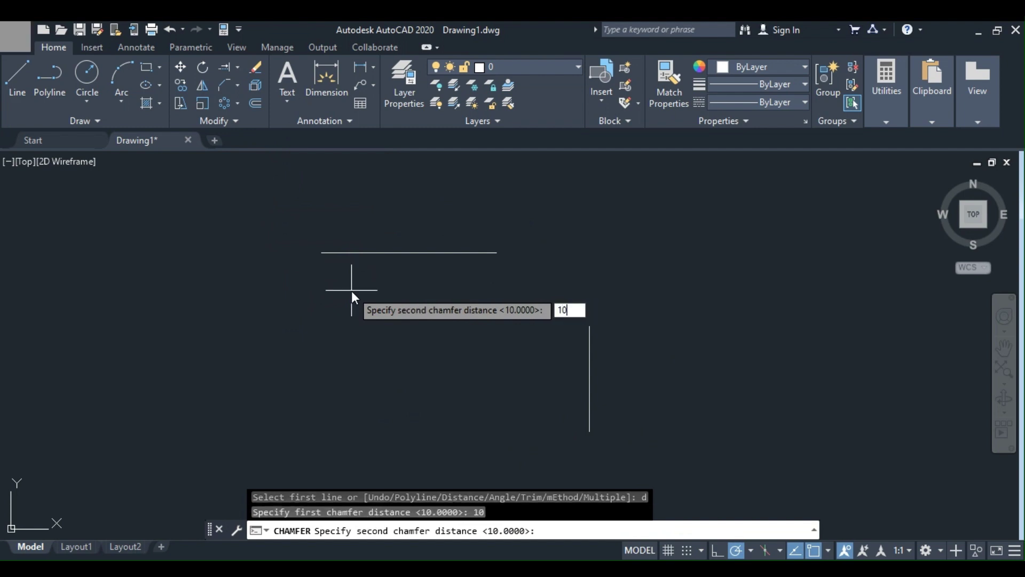
key(Return)
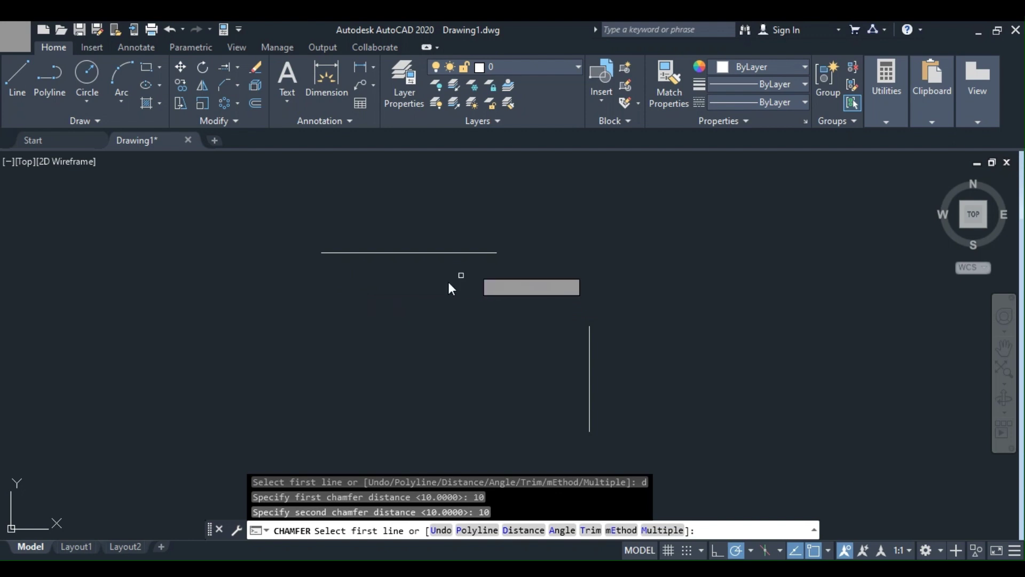
click(476, 252)
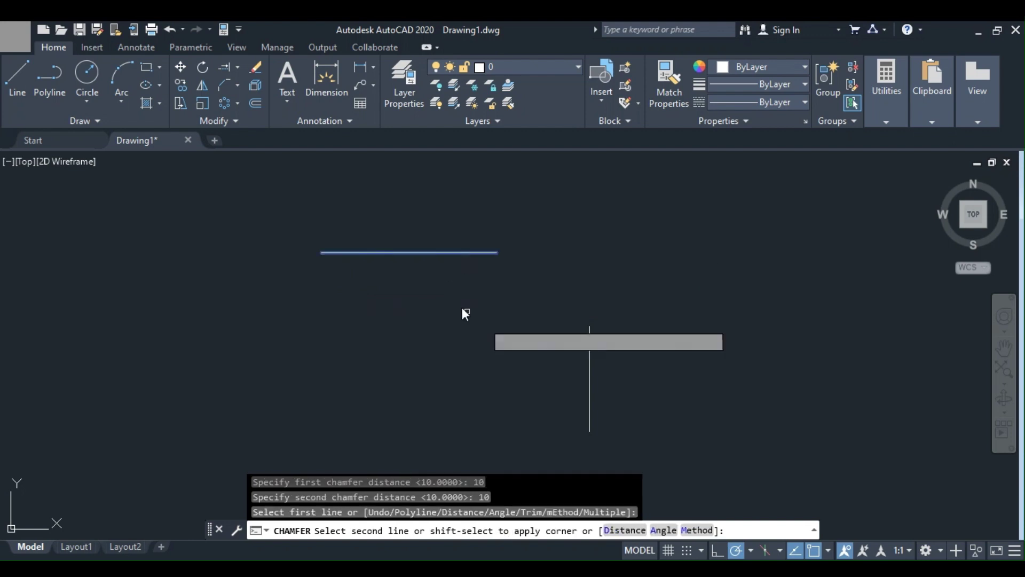
click(587, 345)
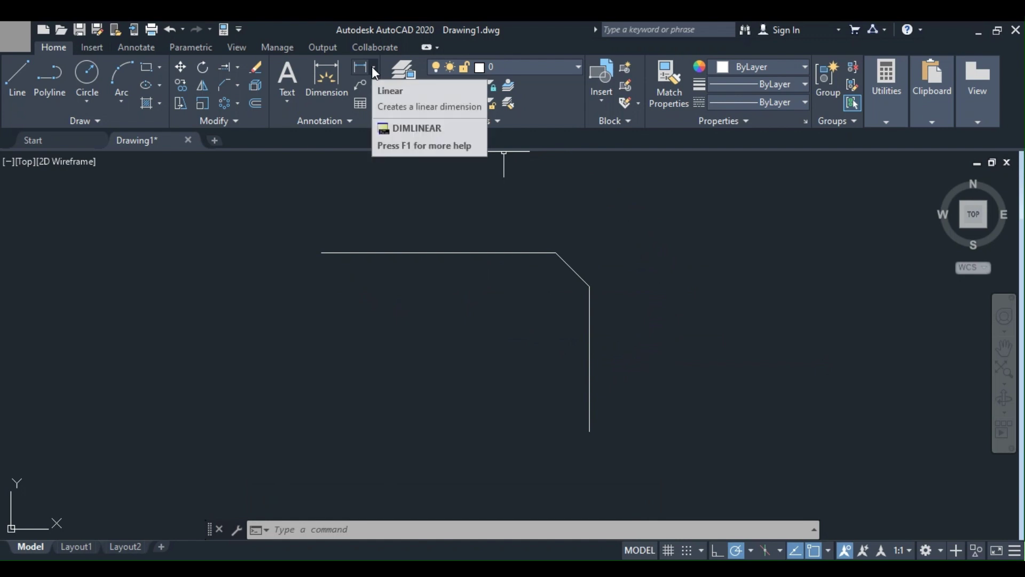
Add linear dimensions for the chamfer's vertical and horizontal legs, one beside the corner and one above it.
click(357, 67)
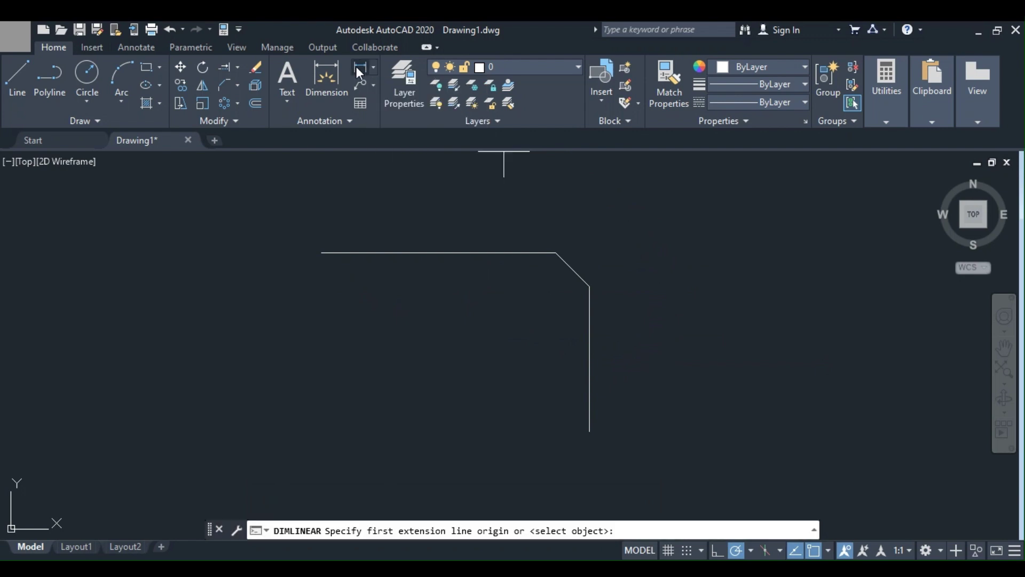
click(554, 251)
click(588, 286)
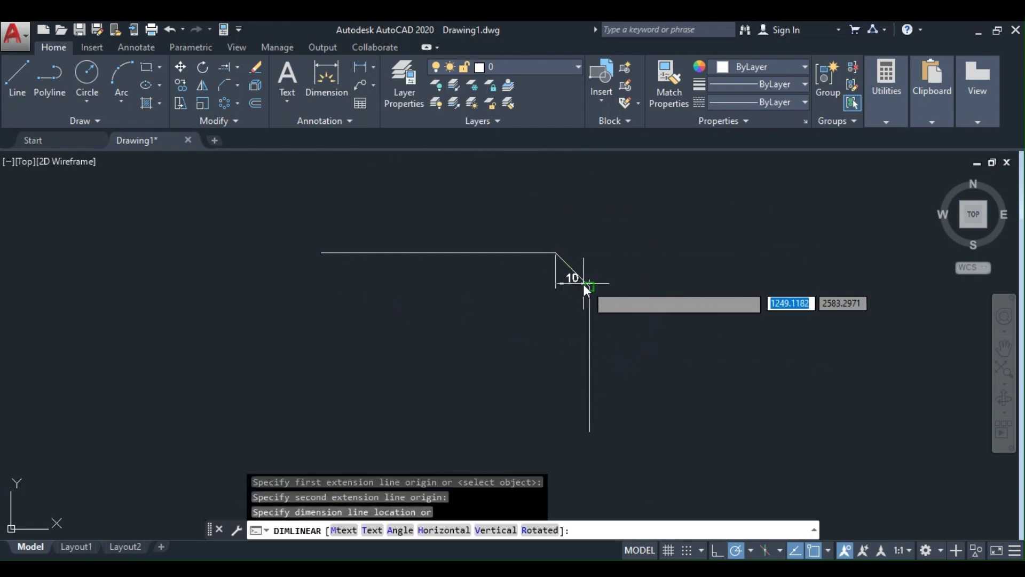
click(626, 283)
key(Return)
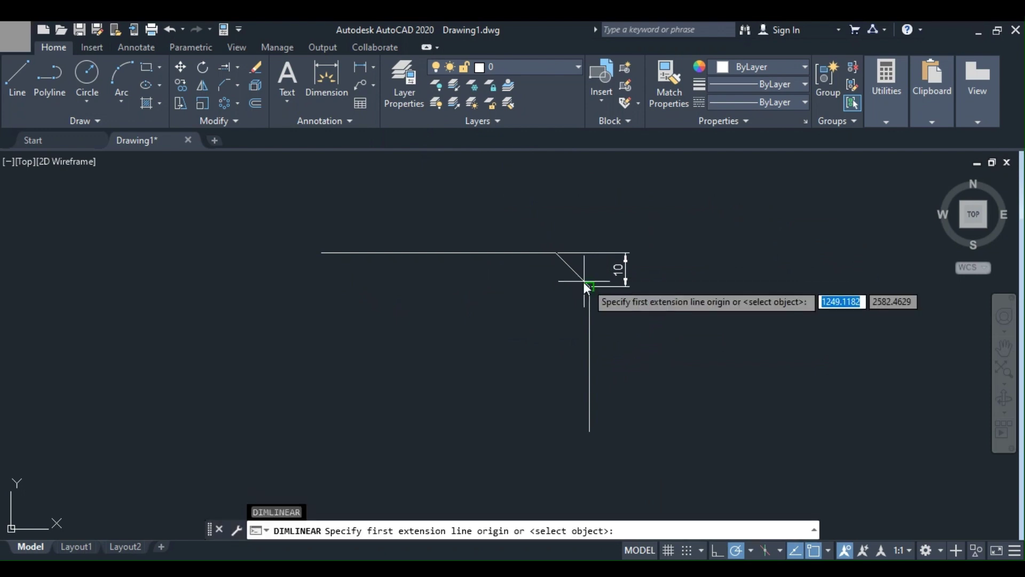
click(589, 285)
click(564, 255)
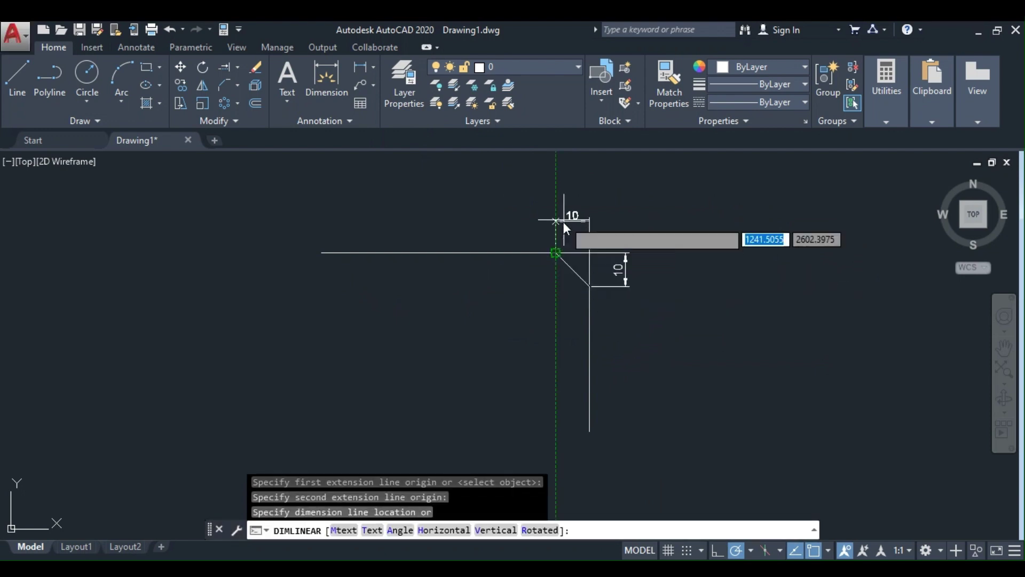
click(564, 220)
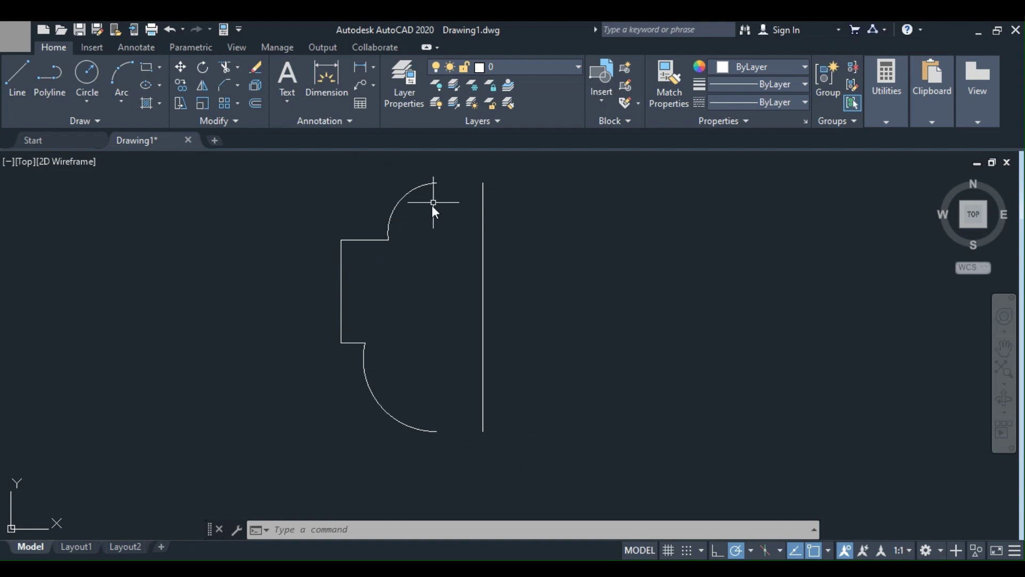
Mirror the half profile of arcs and straight segments across the vertical line, keeping the source objects.
click(446, 174)
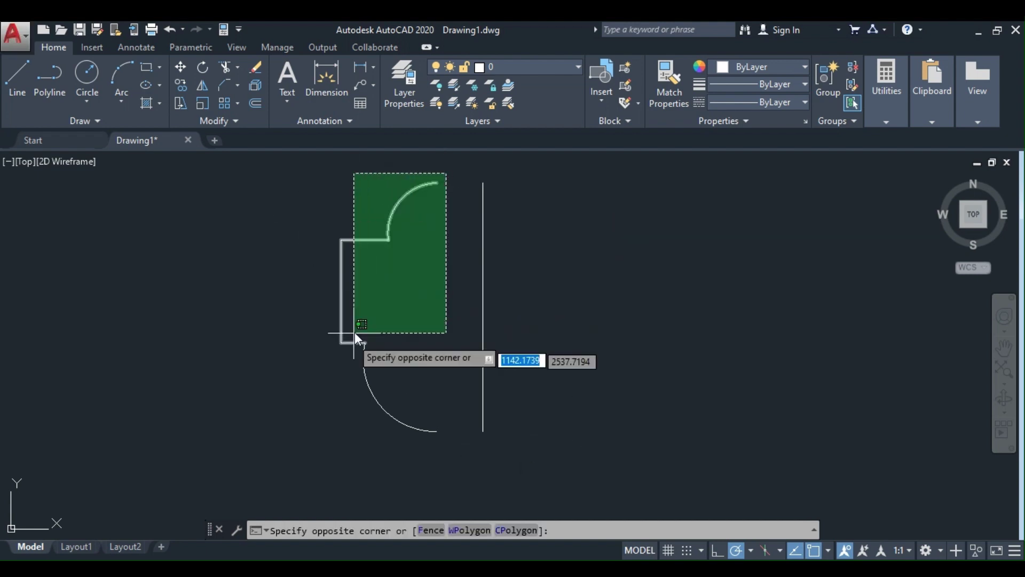
click(306, 442)
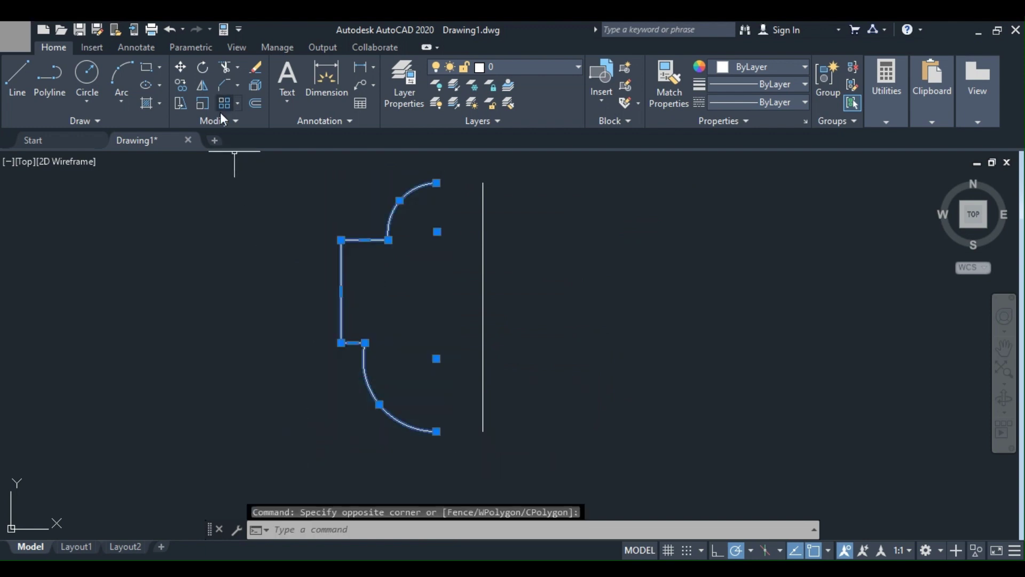
click(201, 87)
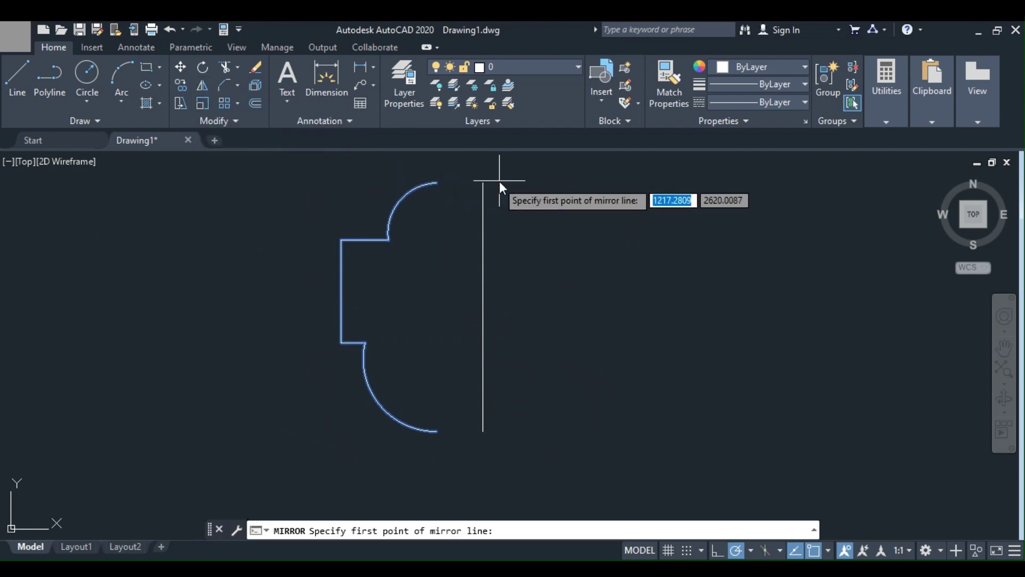
click(484, 182)
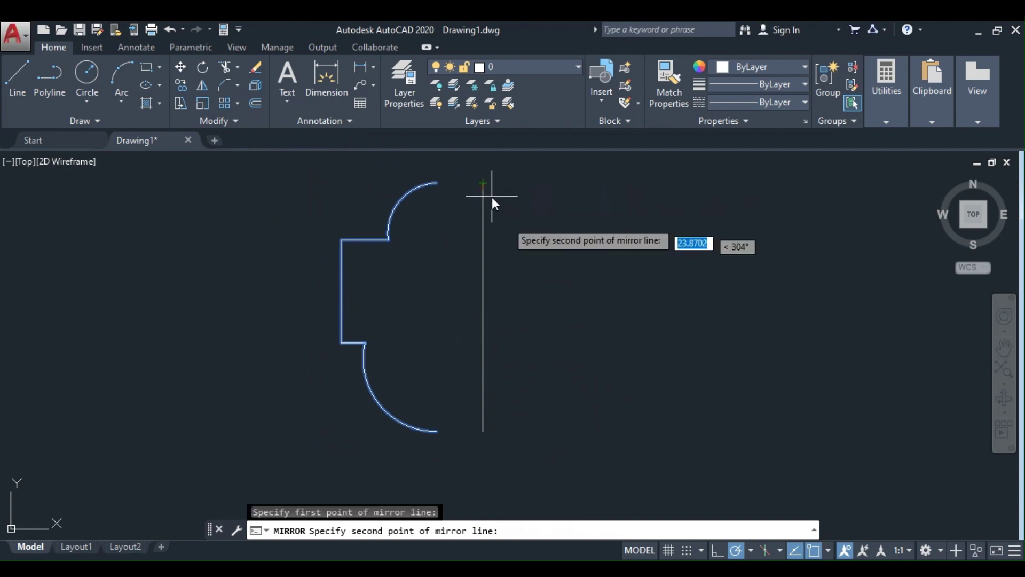
click(483, 430)
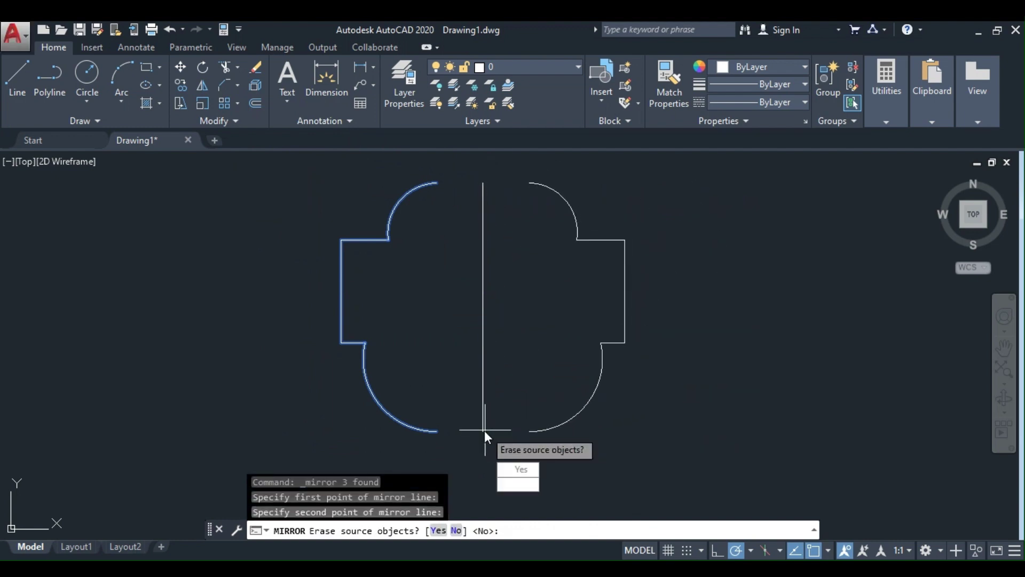
key(Return)
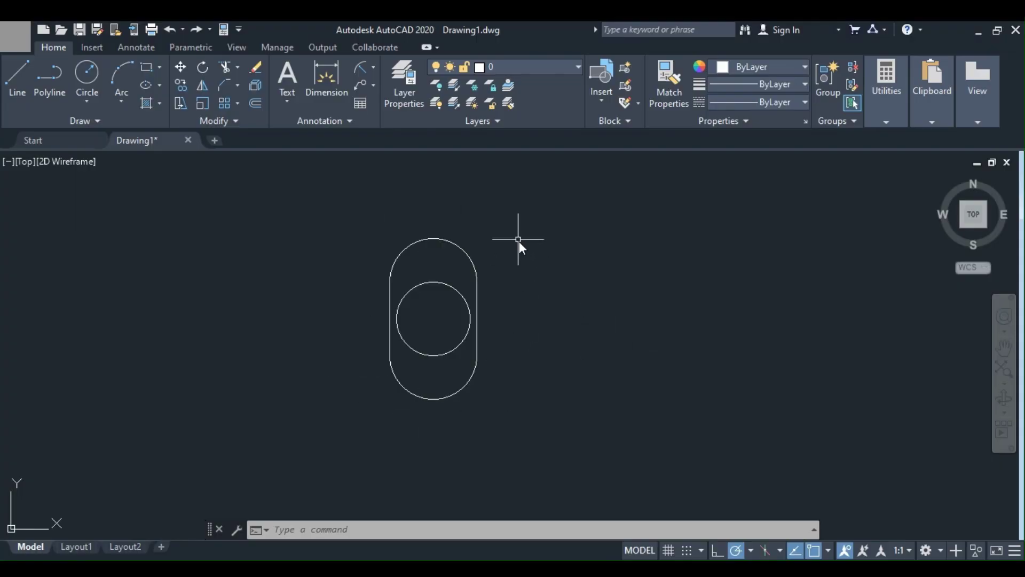
Scale the slot outline and its inner circle by a factor of 2 from the upper endpoint of the slot's left side.
click(512, 217)
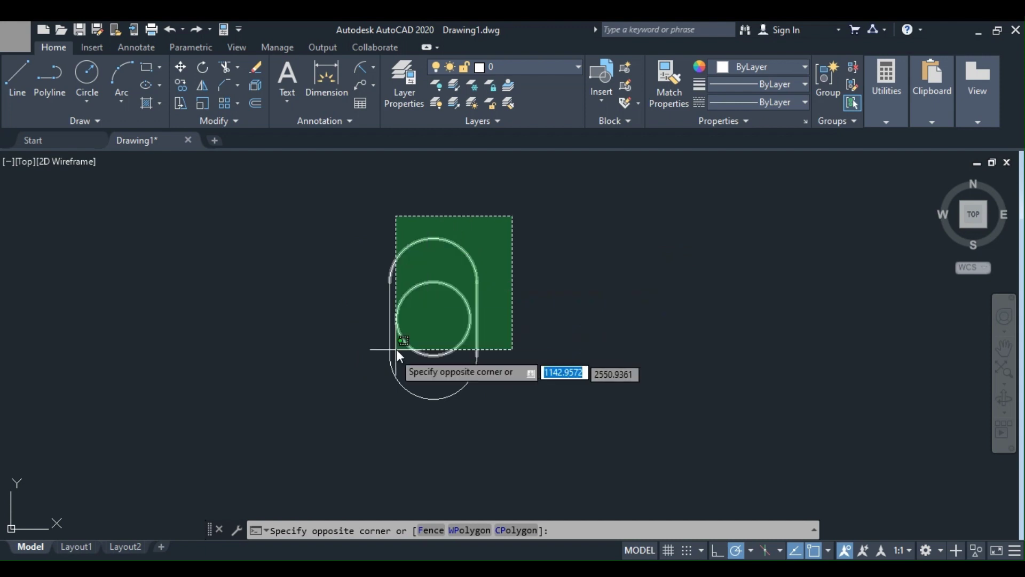
click(361, 422)
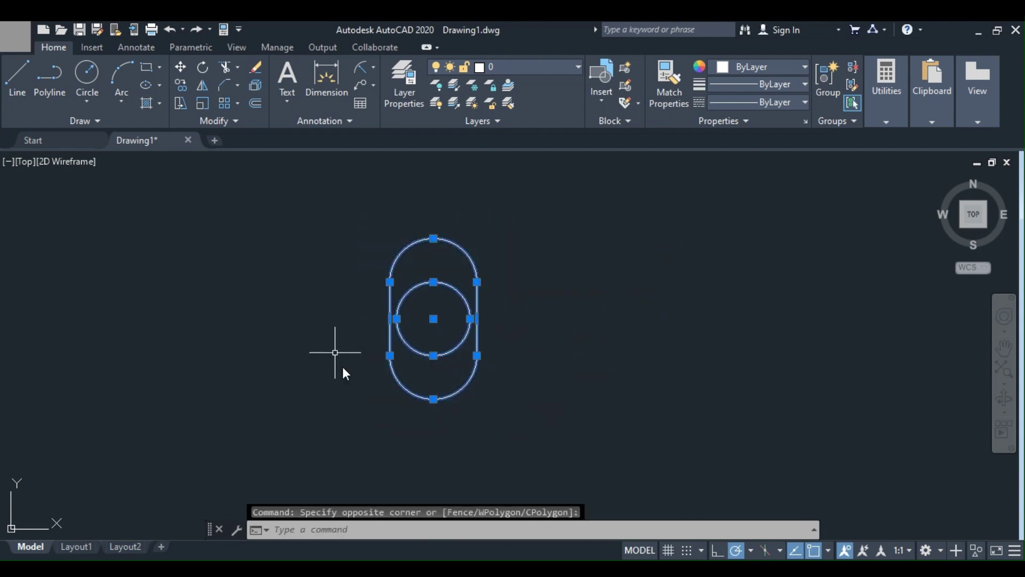
click(196, 100)
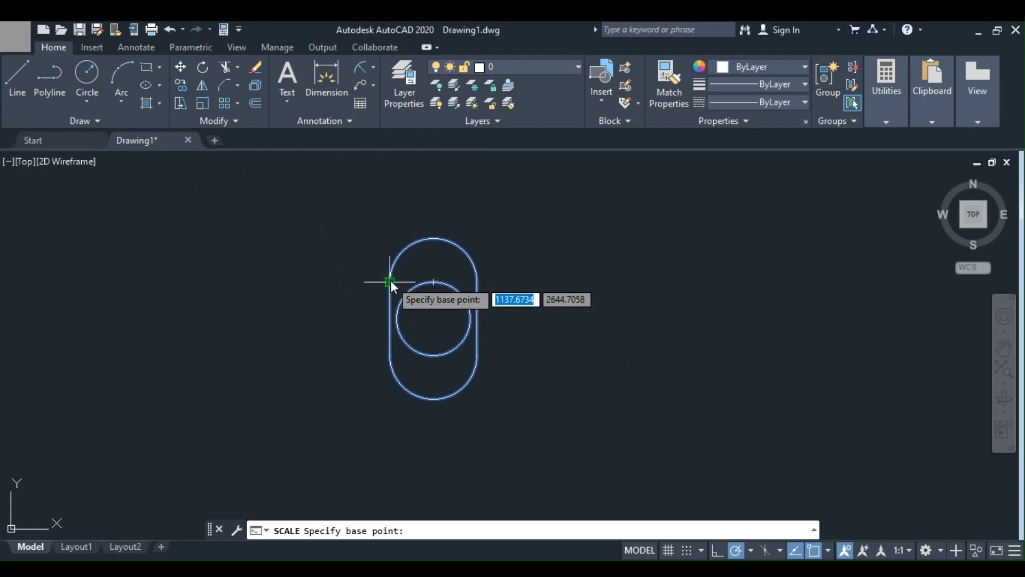
click(390, 282)
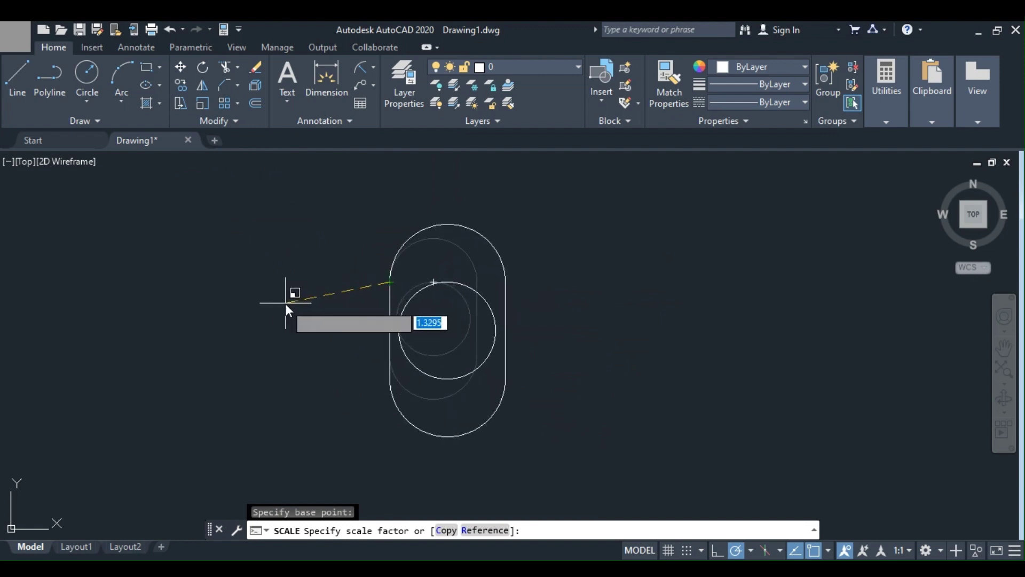
text(2)
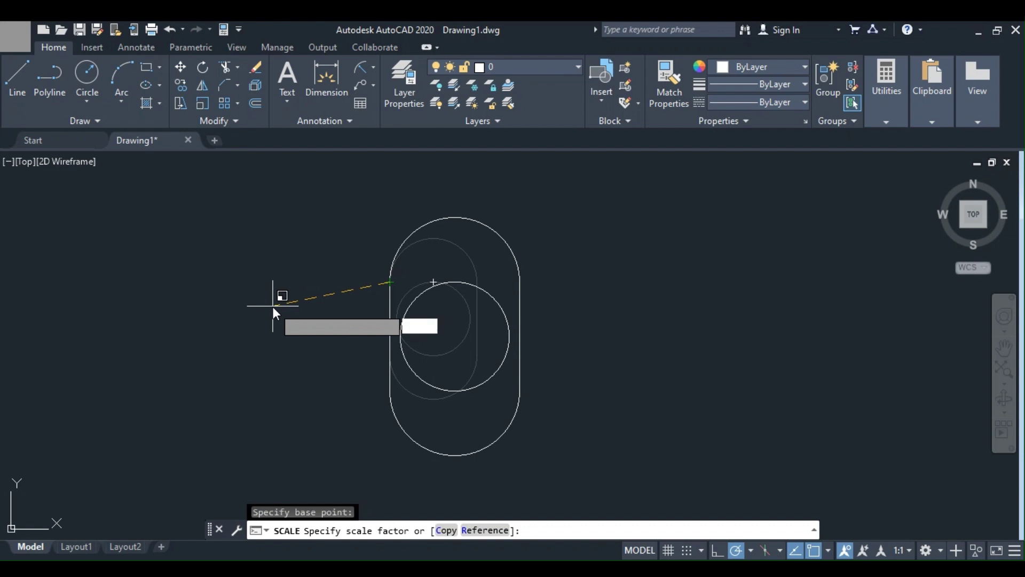
key(Return)
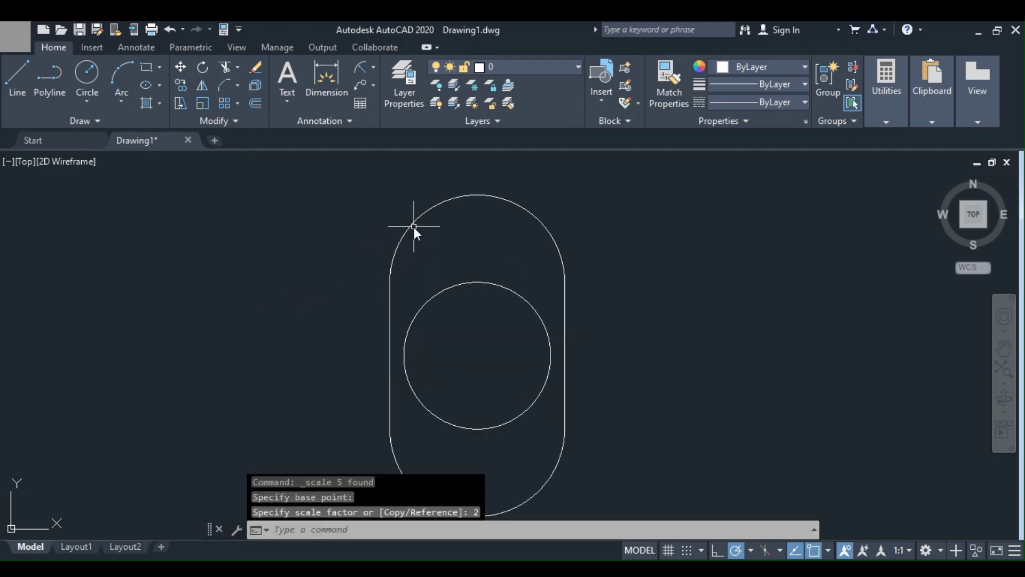
scroll(414, 226, down, 2)
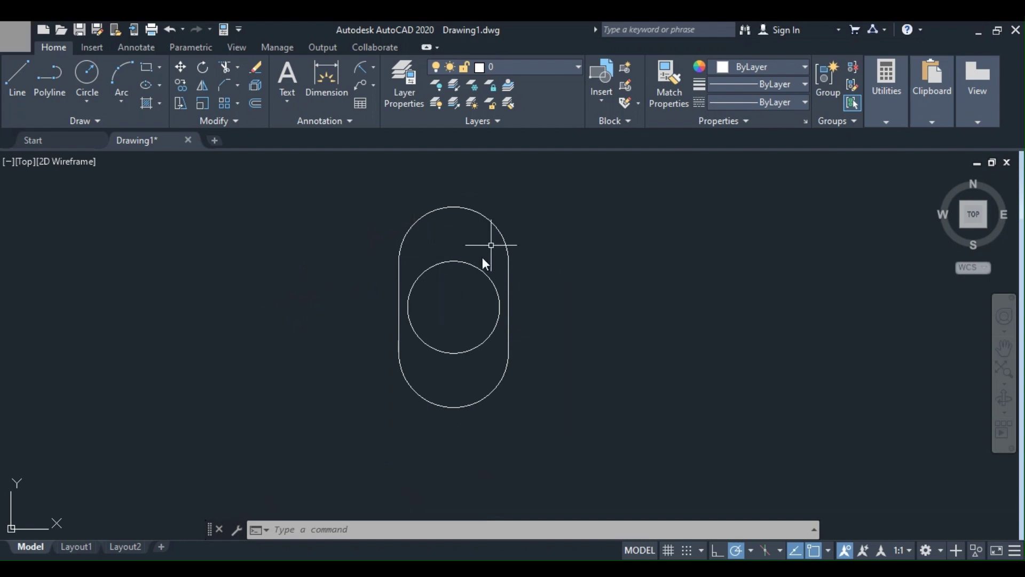
Scale the enlarged slot and circle by a factor of 0.5 from the upper endpoint of the slot's left side.
click(570, 194)
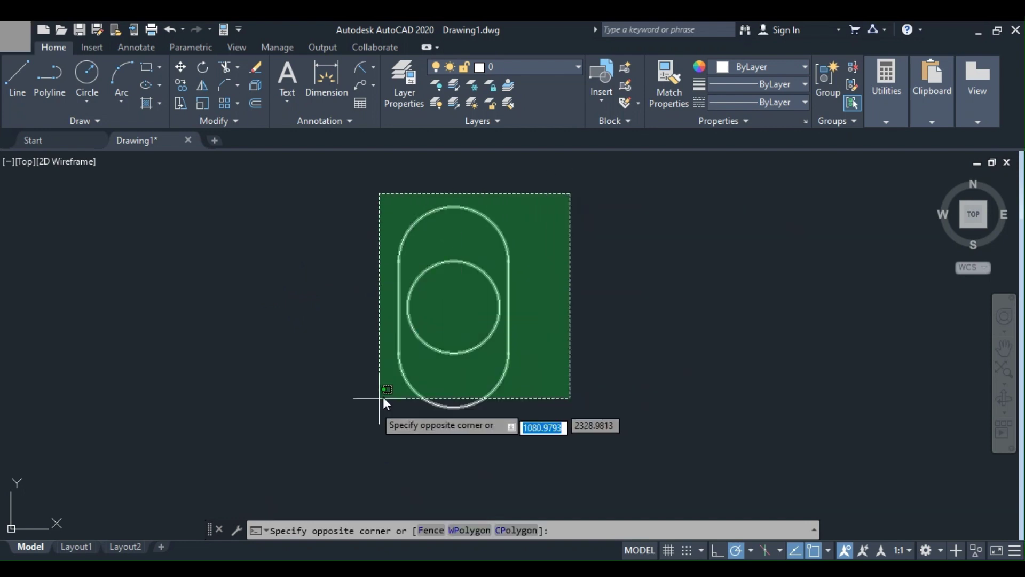
click(361, 436)
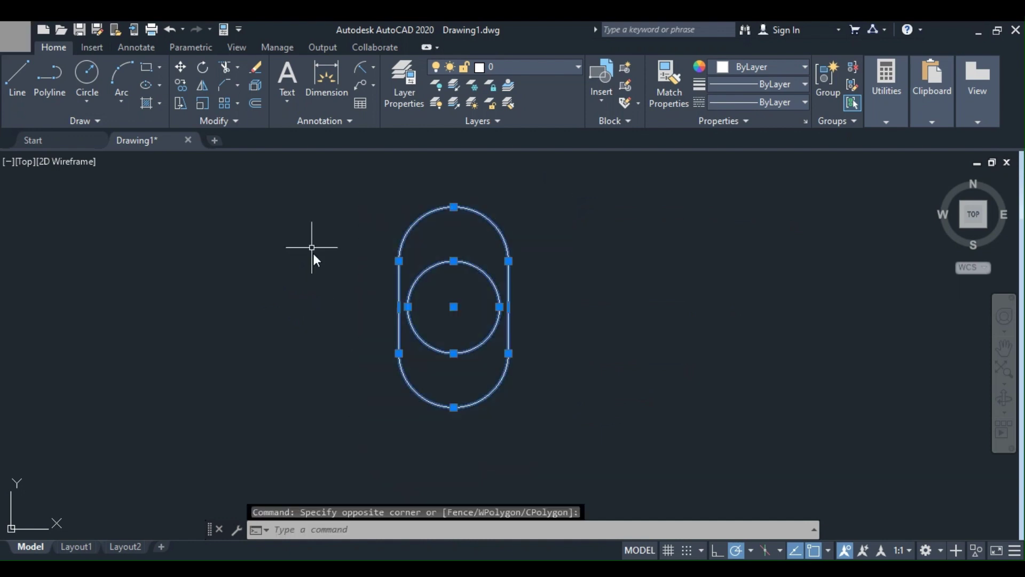
click(203, 107)
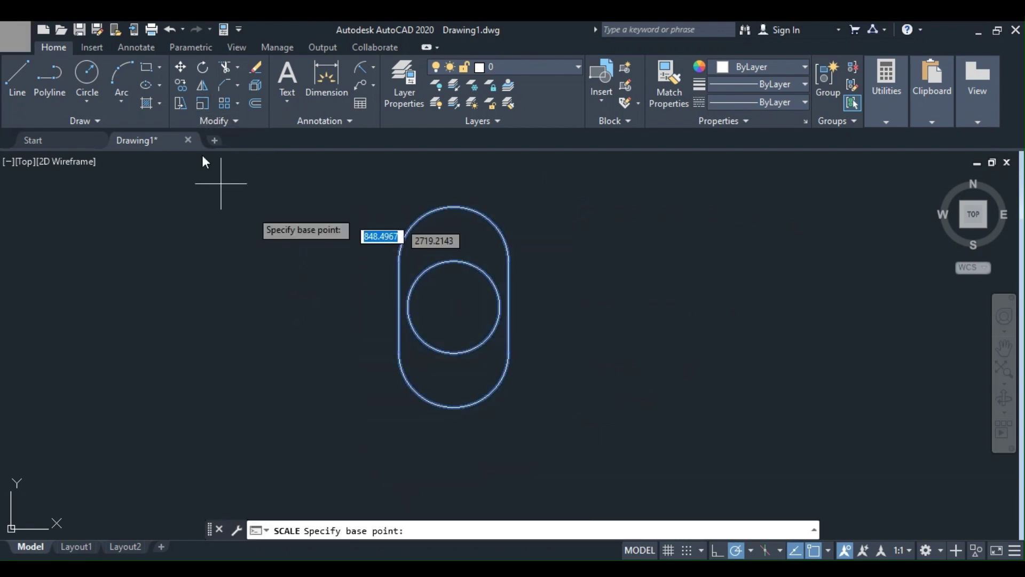
click(396, 255)
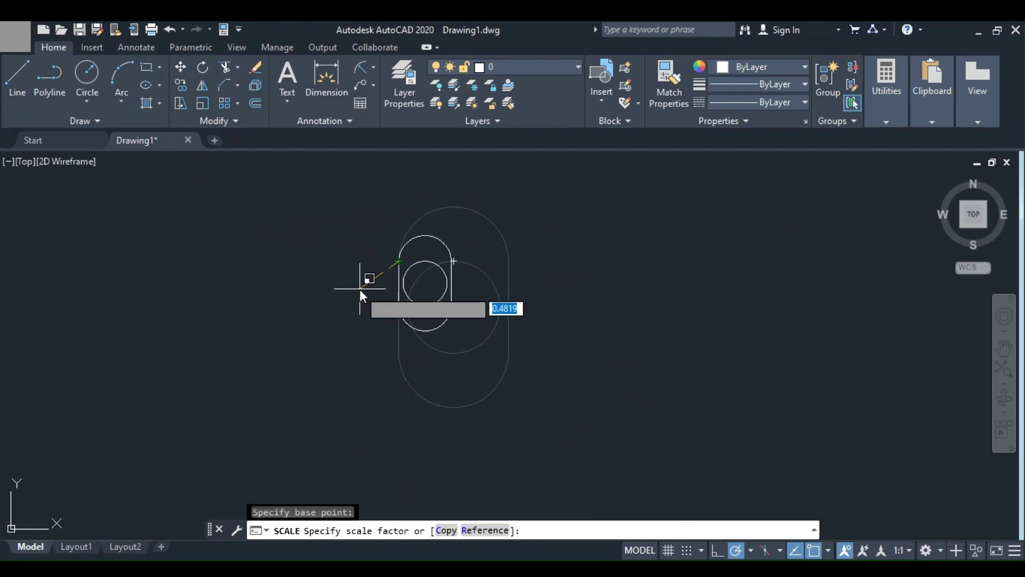
text(0.5)
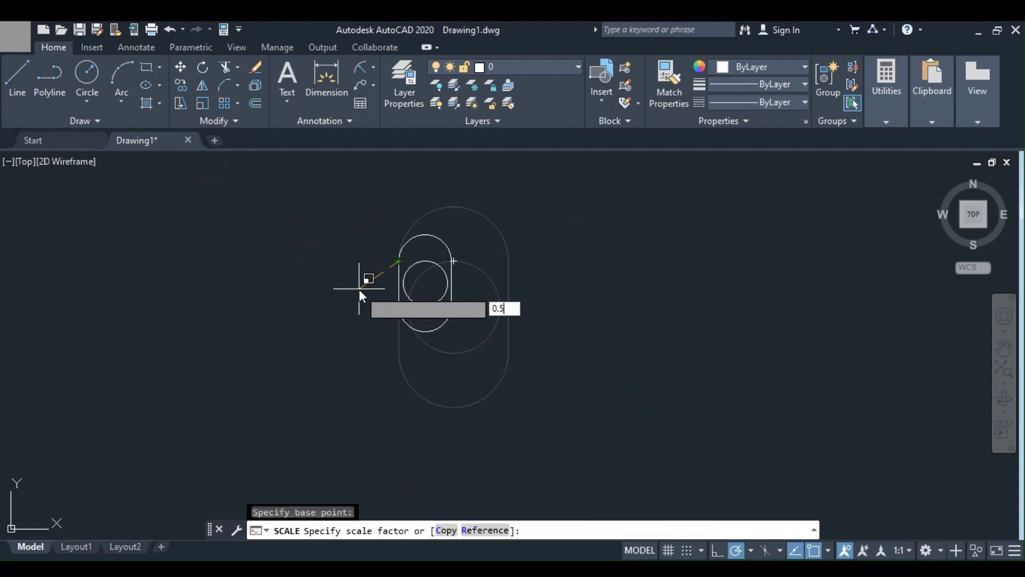
key(Return)
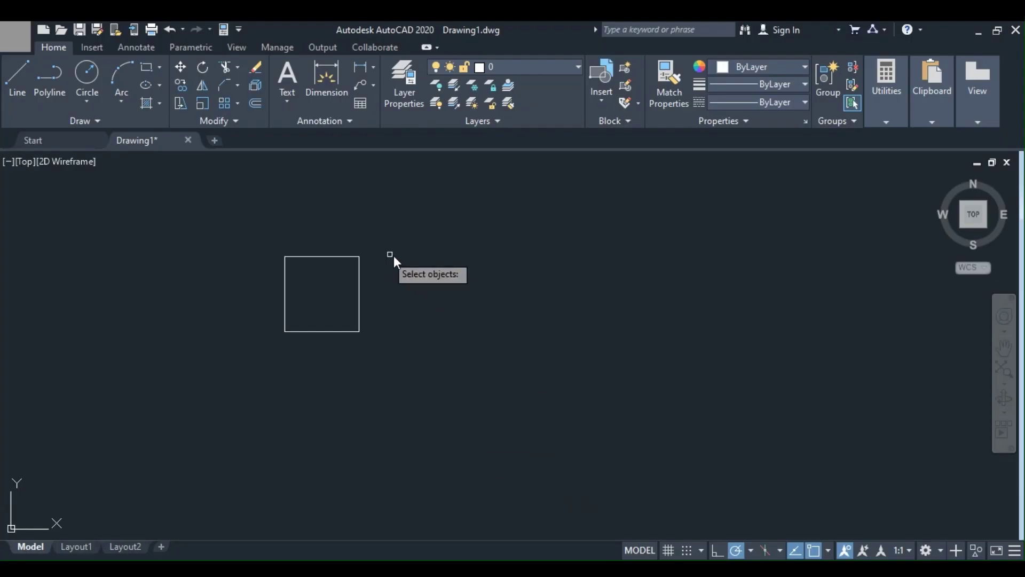
Create a rectangular array of the square with 4 columns and 3 rows, spaced 15 in both directions.
key(Escape)
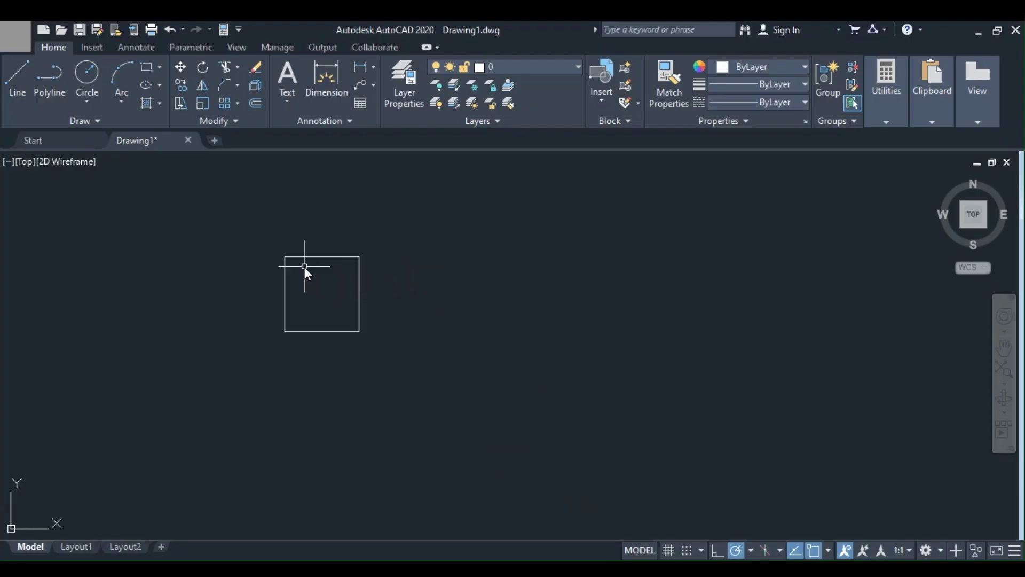
click(394, 225)
click(254, 348)
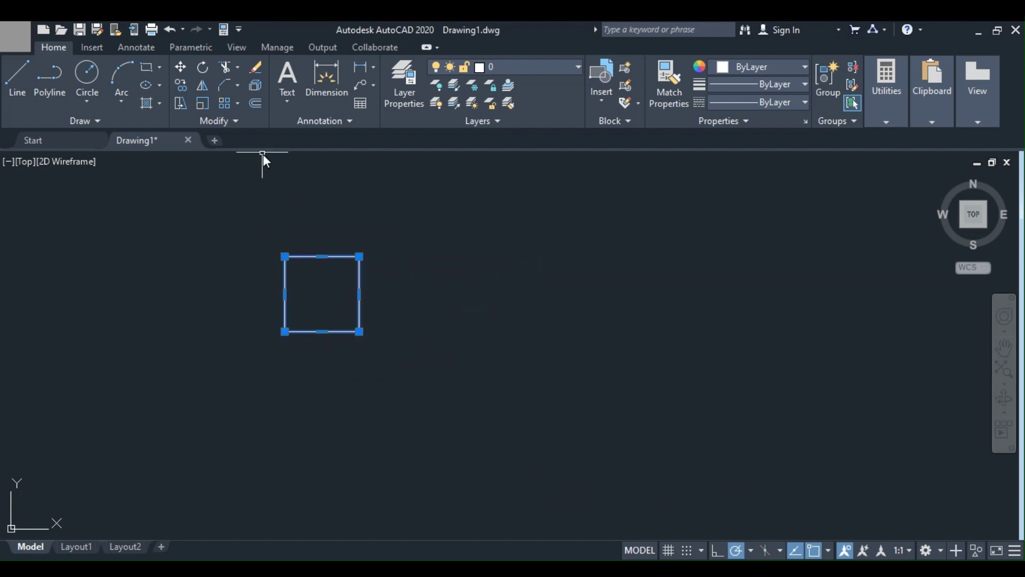
click(236, 104)
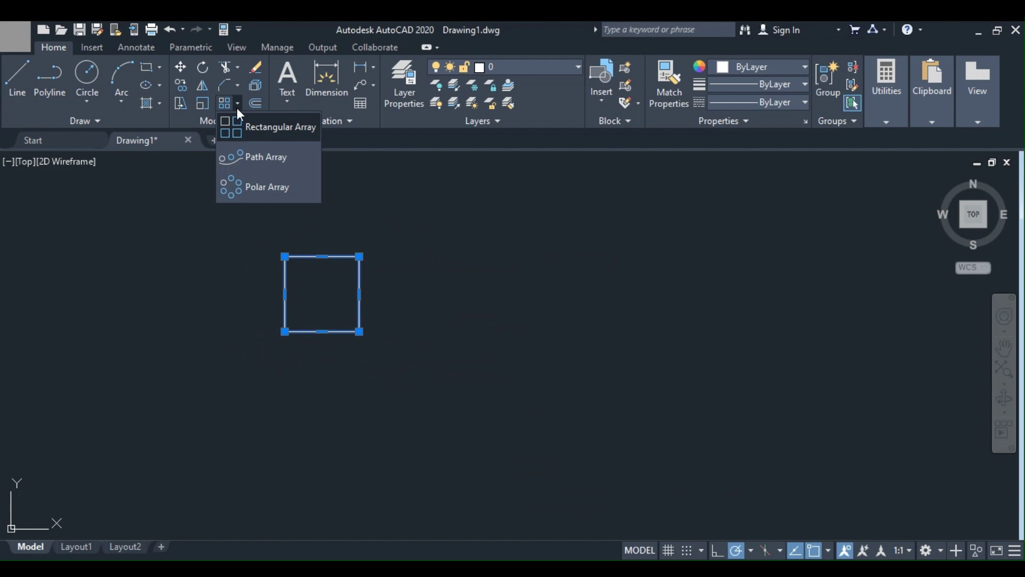
click(242, 124)
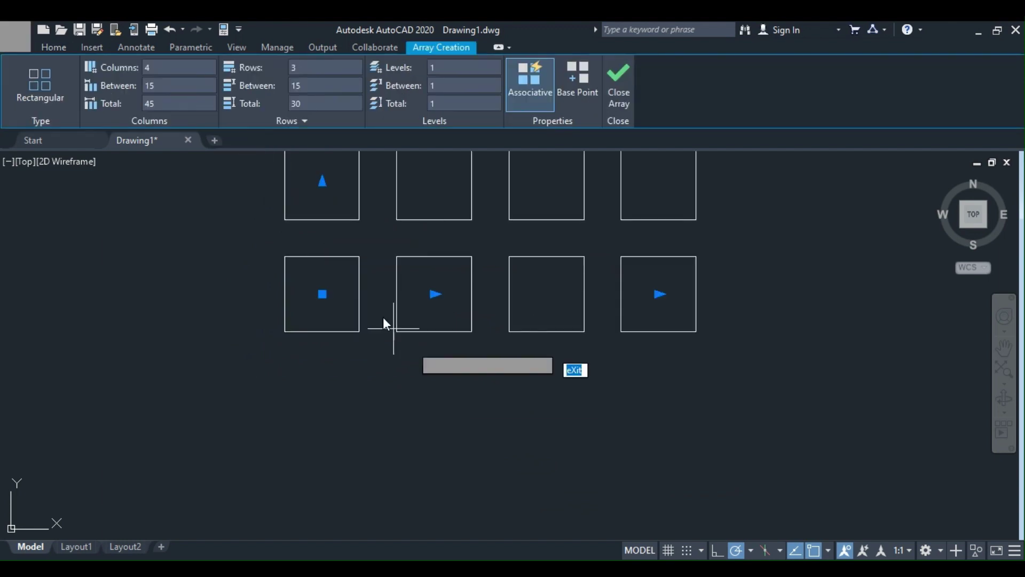
scroll(481, 427, down, 2)
scroll(499, 326, up, 2)
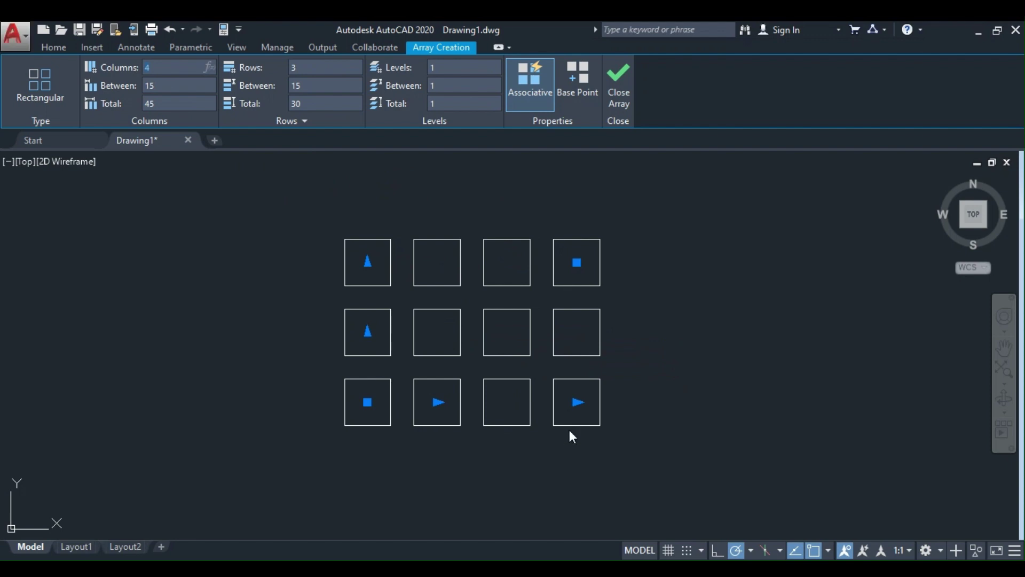
click(317, 69)
drag(317, 71, 282, 71)
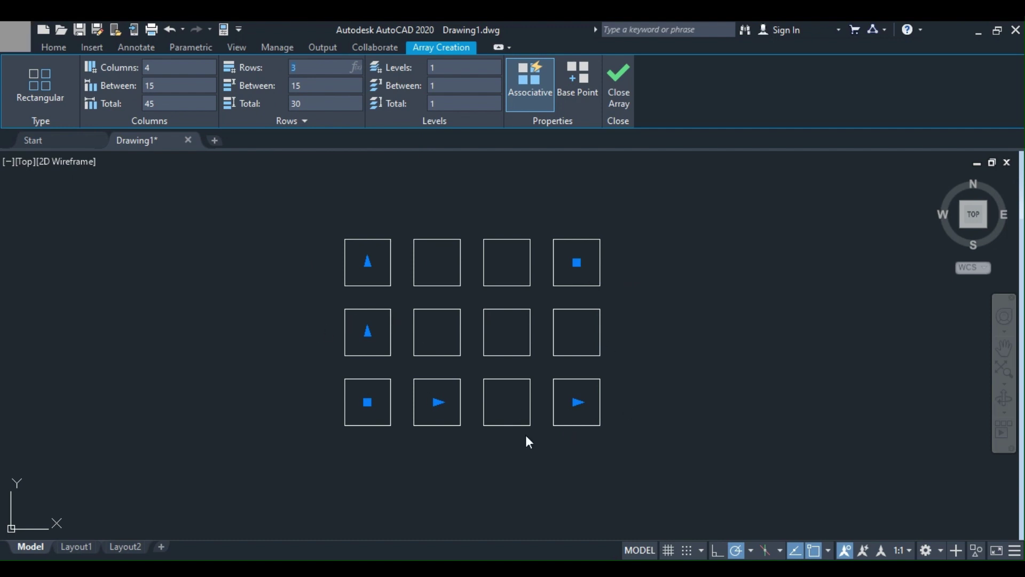
click(170, 90)
Add a linear dimension above the array for the column spacing between the first two squares of the upper row.
click(54, 48)
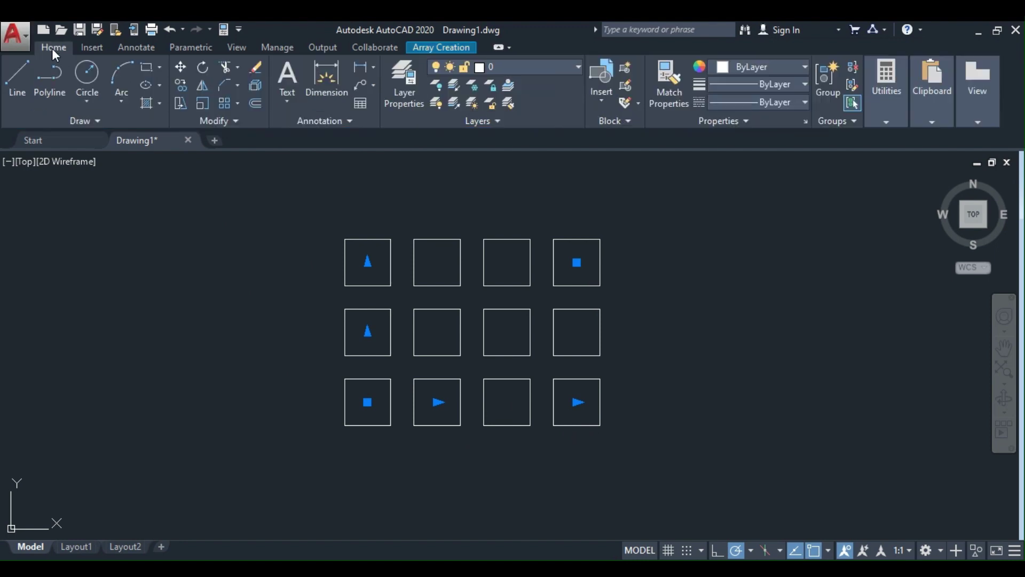
click(357, 67)
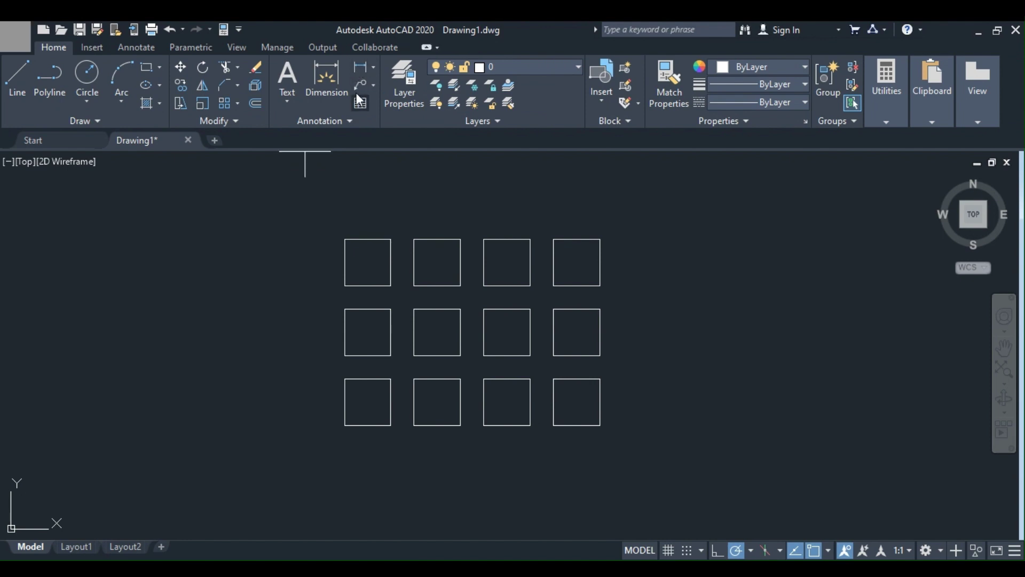
click(369, 240)
click(438, 240)
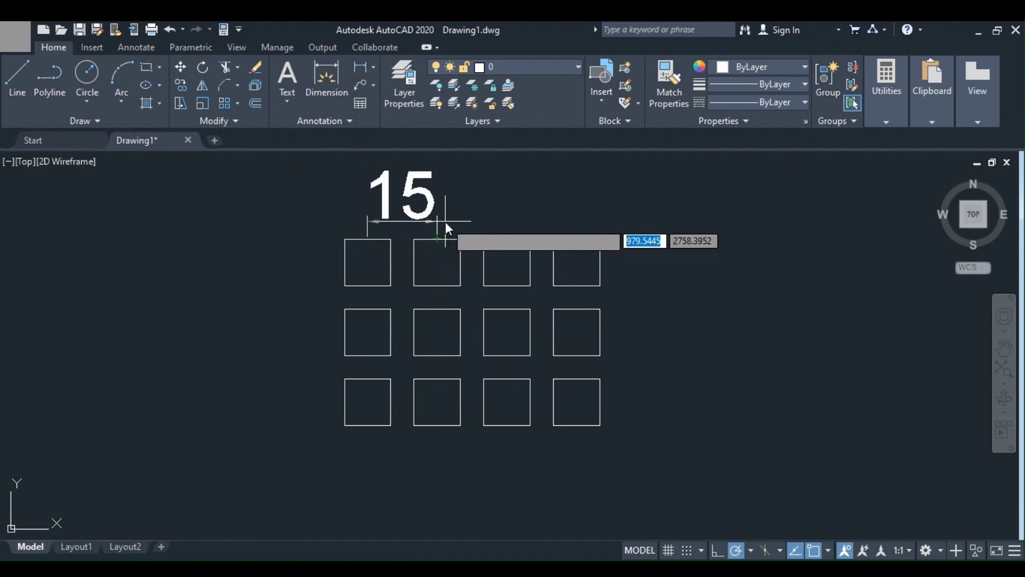
click(446, 222)
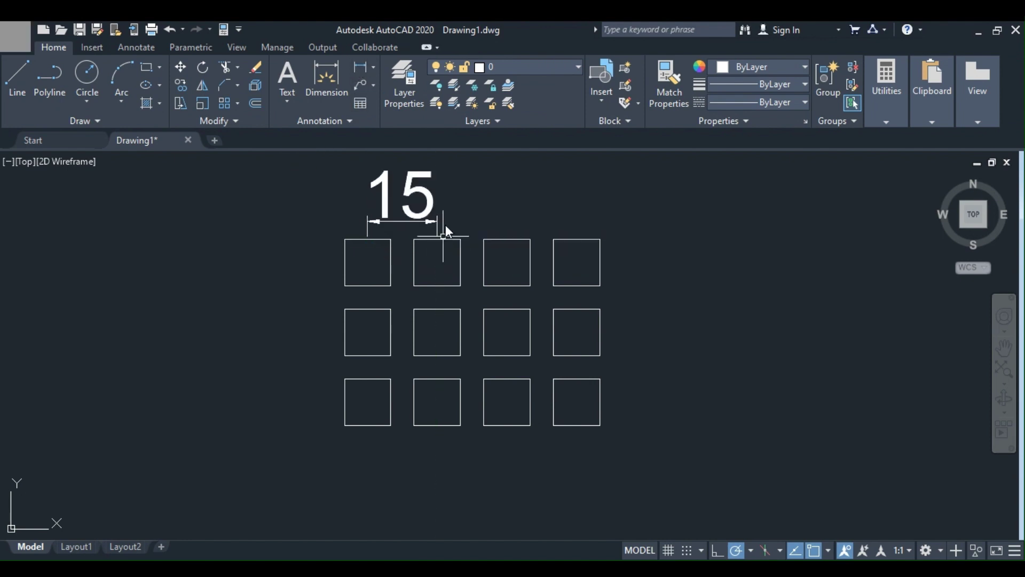
Add a vertical linear dimension beside the array for the row spacing between the upper two squares of the first column.
click(360, 67)
click(345, 262)
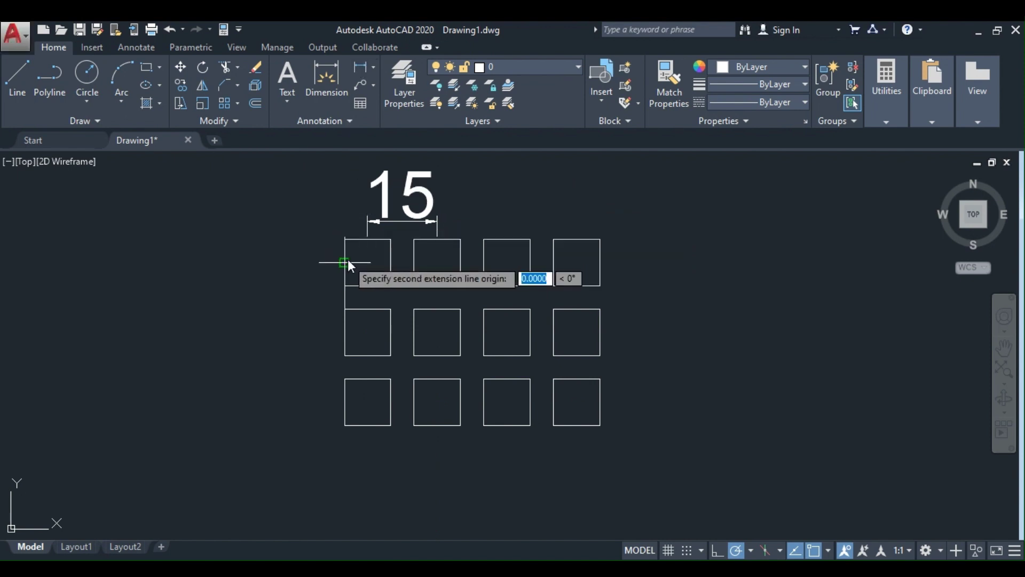
click(344, 330)
click(319, 324)
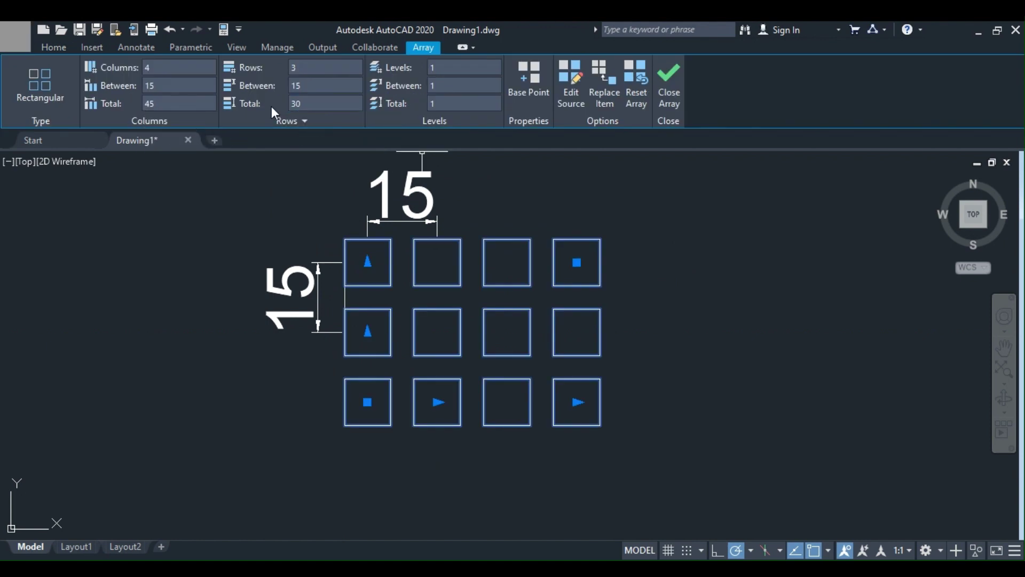
Add linear dimensions for the array's total column and row spans, placed outside the spacing dimensions.
click(63, 46)
click(360, 68)
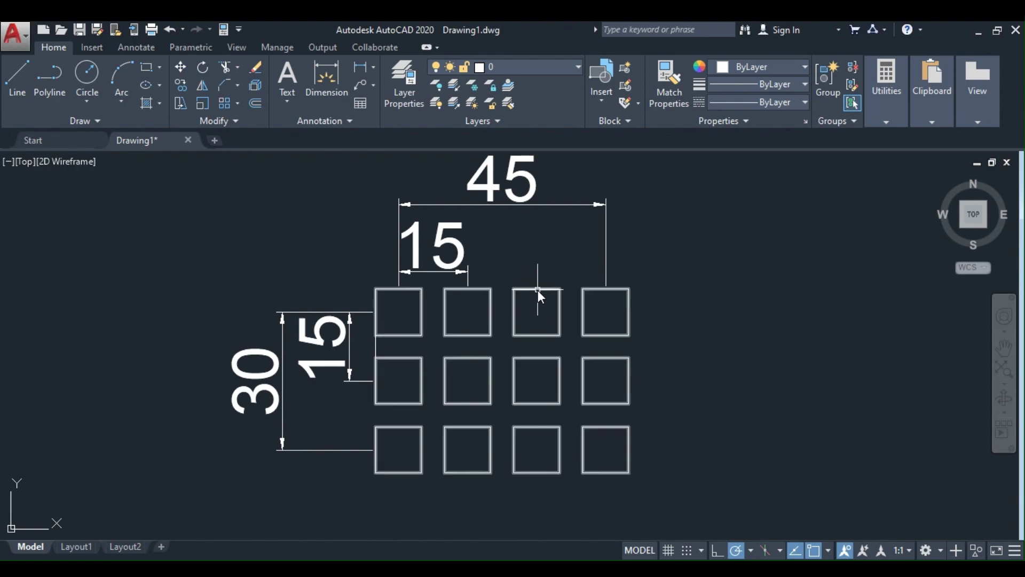
click(537, 290)
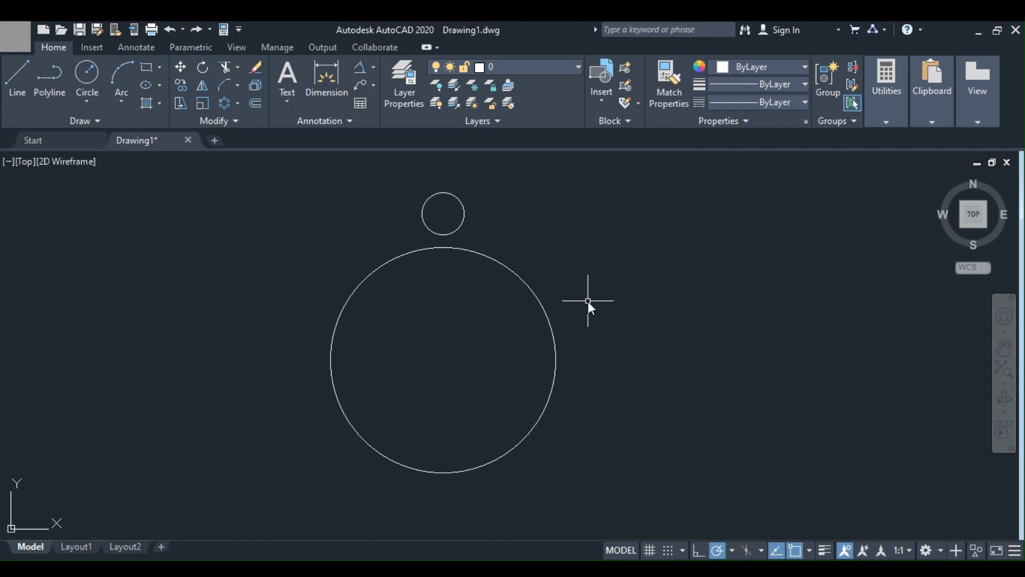
Create a polar array of the small circle around the large circle's center with 6 items spaced 60 degrees apart.
click(513, 183)
click(370, 238)
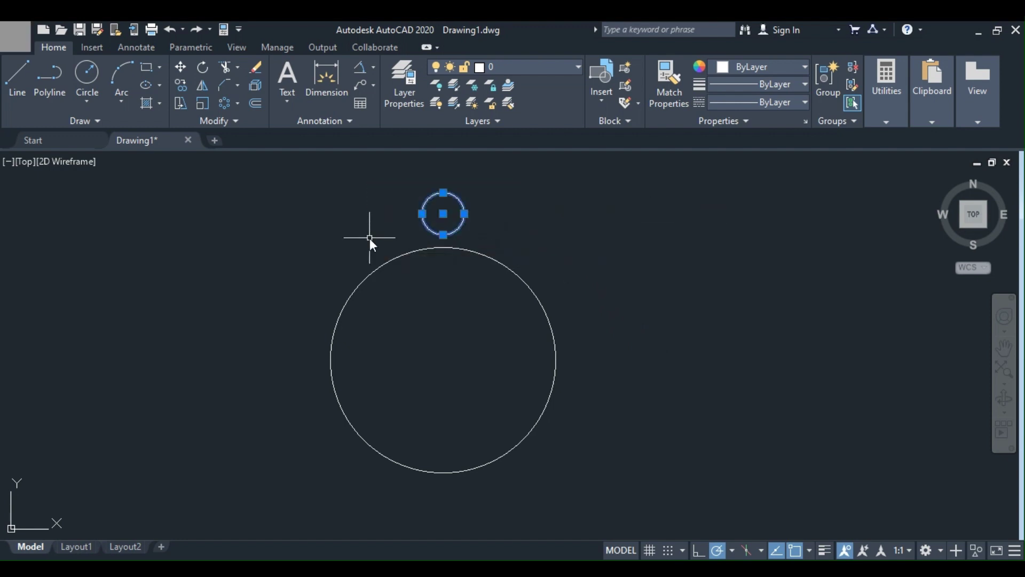
click(236, 105)
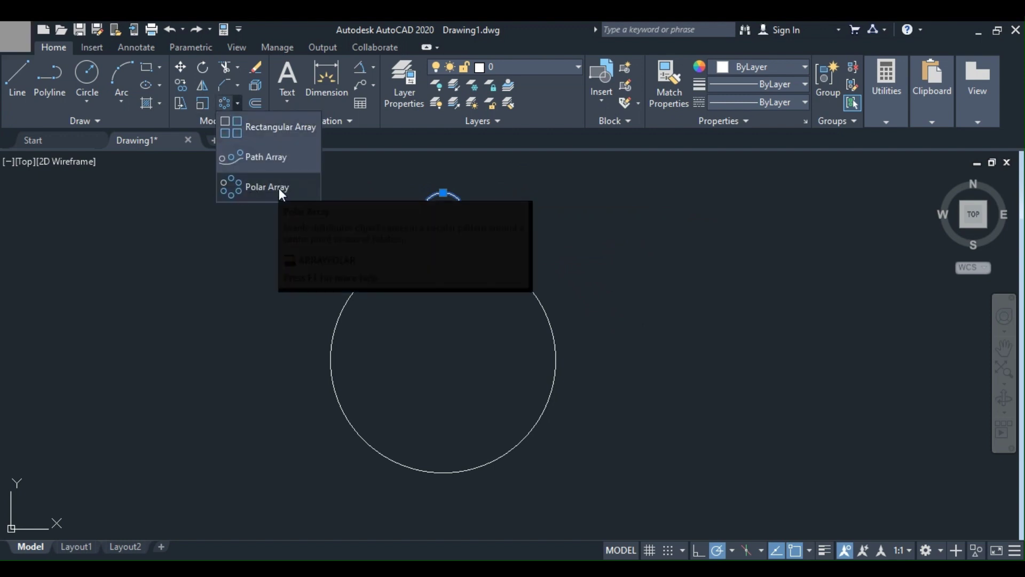
click(251, 188)
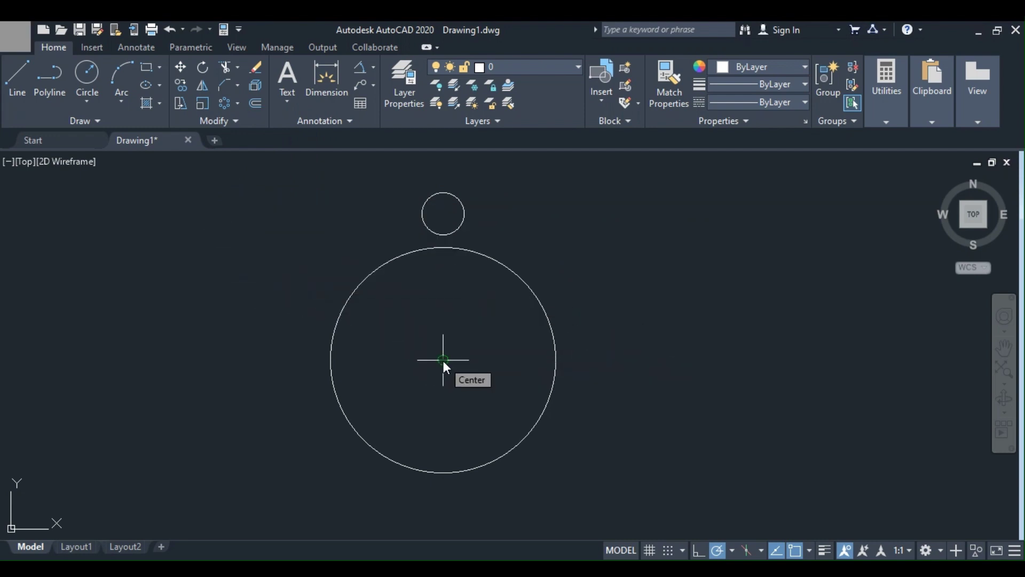
click(443, 361)
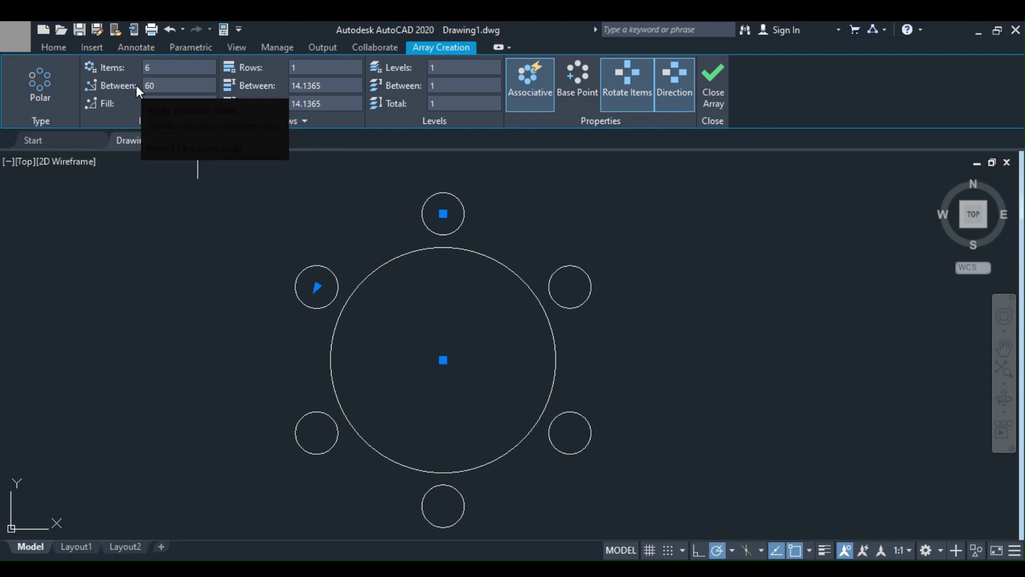
Draw connected lines from the uppermost small circle's center to the large circle's center and on to the upper-left small circle's center.
click(51, 48)
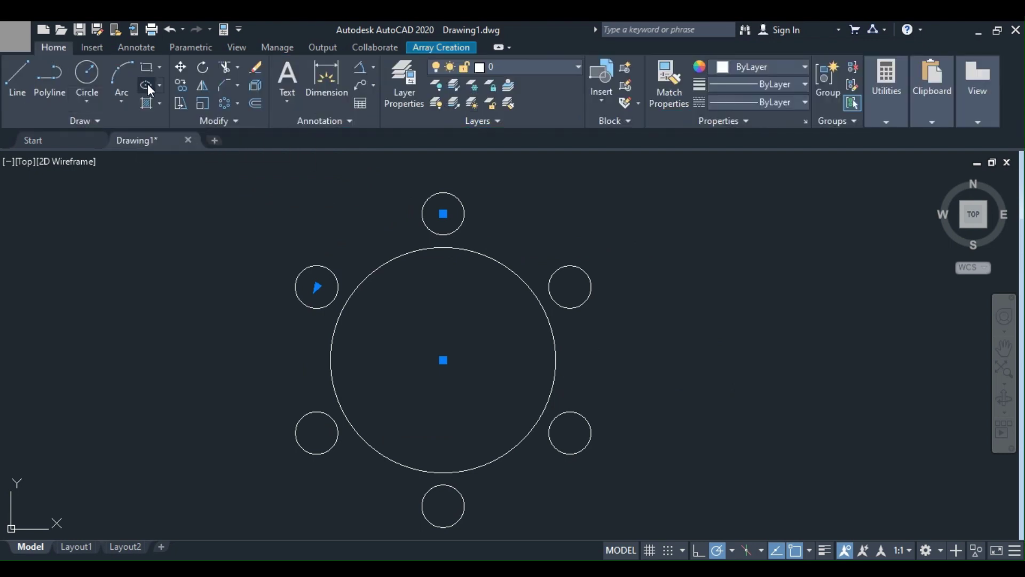
click(15, 79)
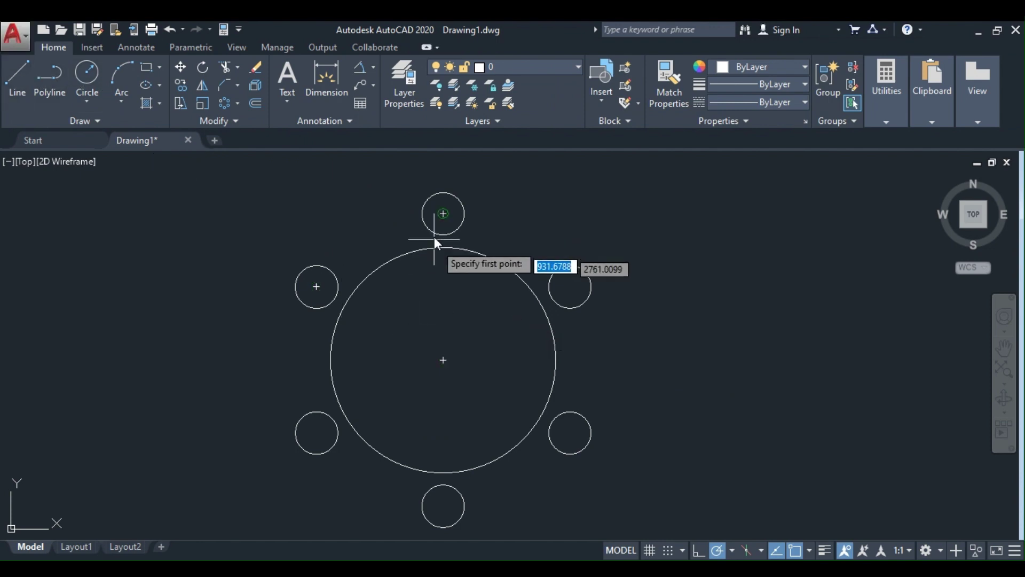
click(442, 364)
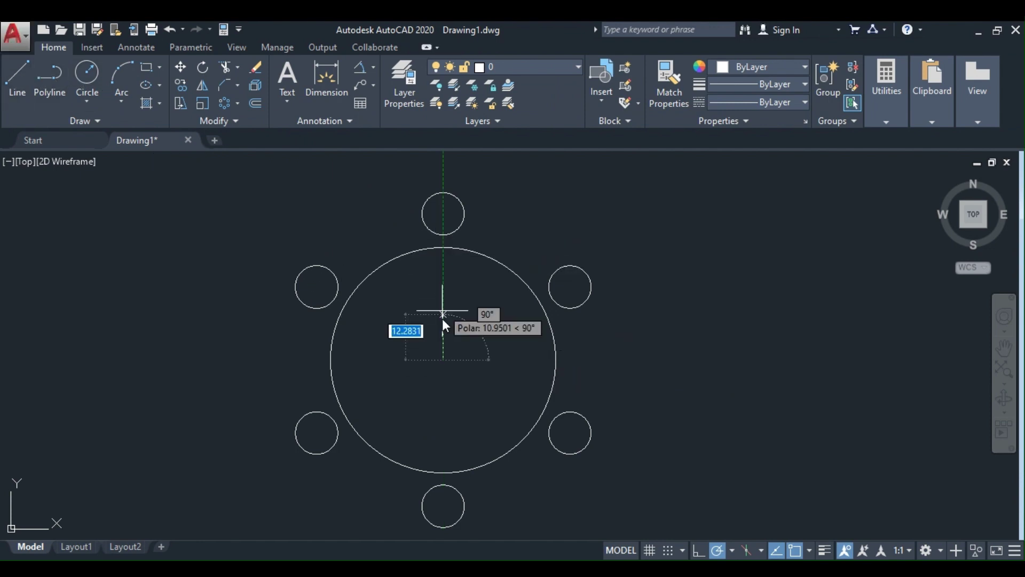
click(443, 361)
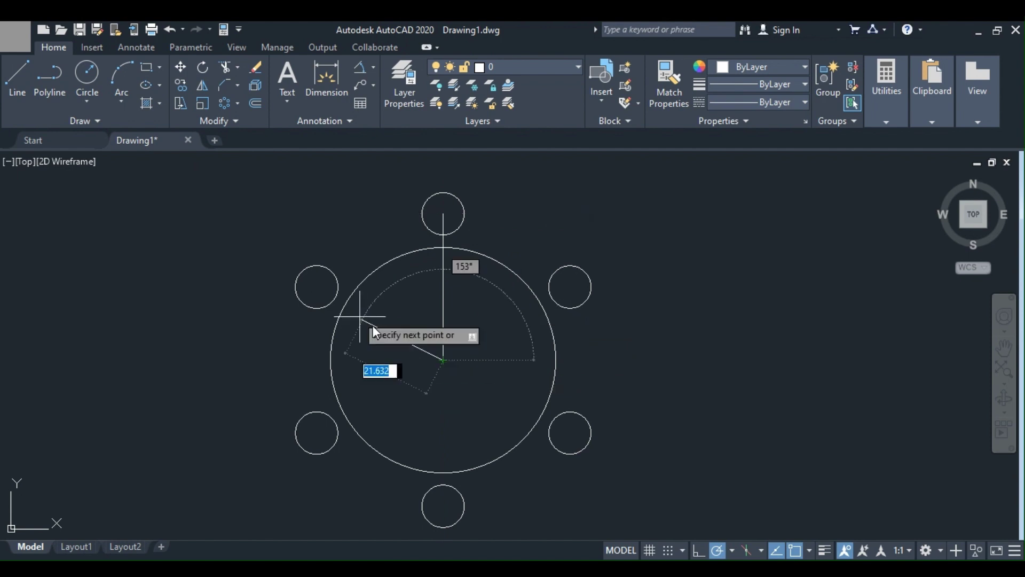
click(318, 289)
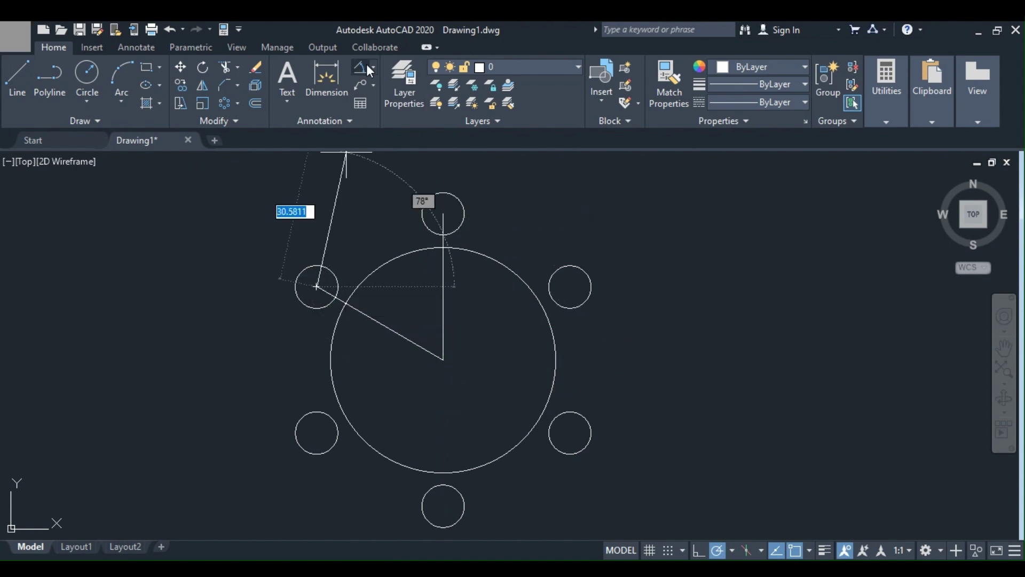
key(Escape)
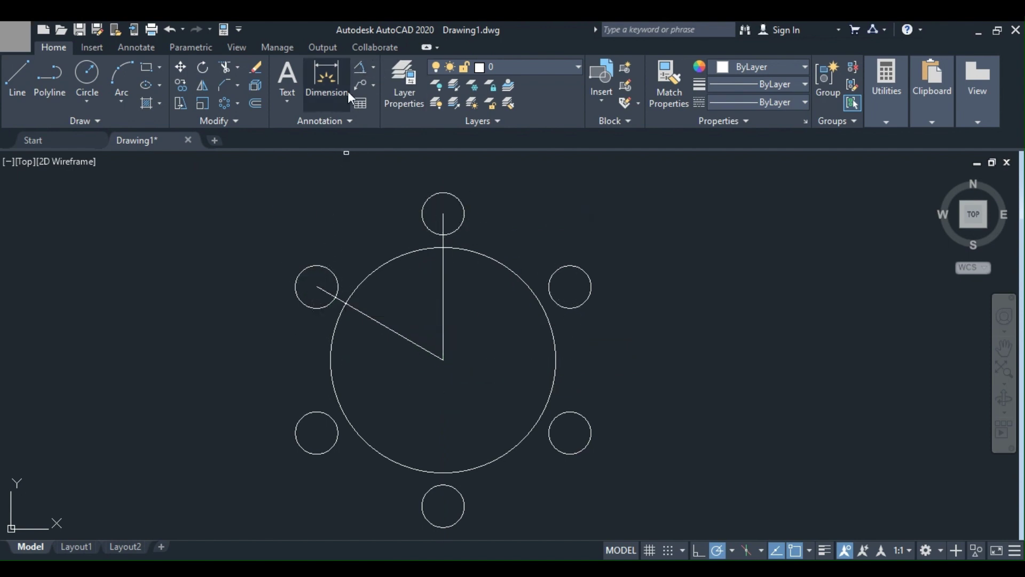
Add an angular dimension between the two lines that meet at the large circle's center, with its arc close to the vertex.
click(443, 308)
click(419, 343)
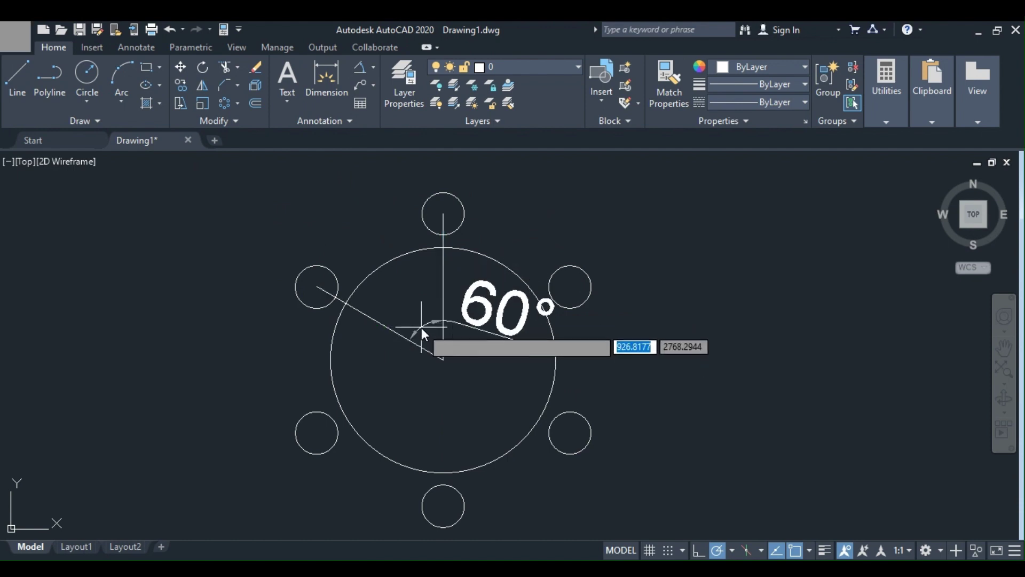
click(422, 328)
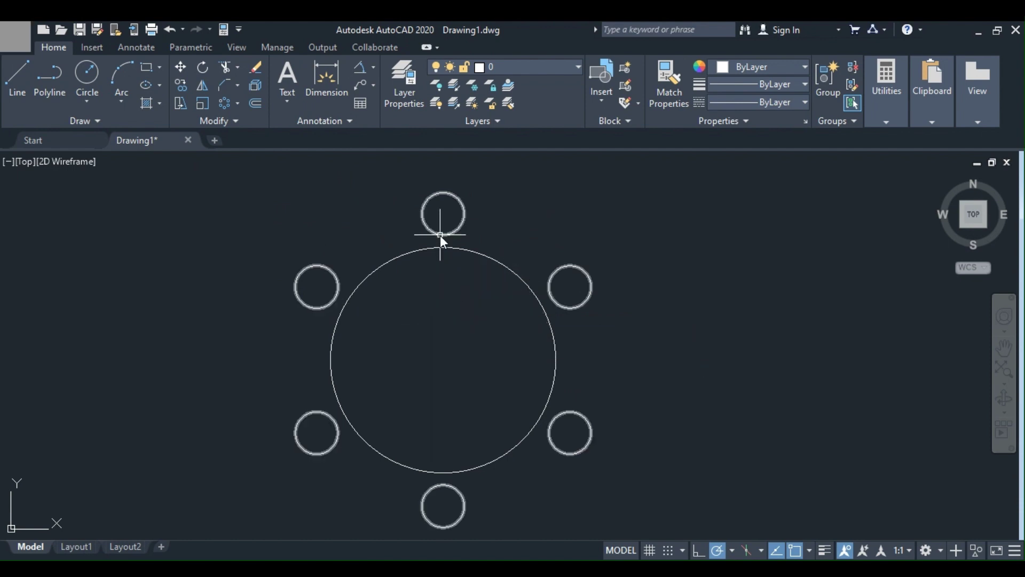
Set the fill angle of the polar array of small circles to 180 degrees.
click(440, 235)
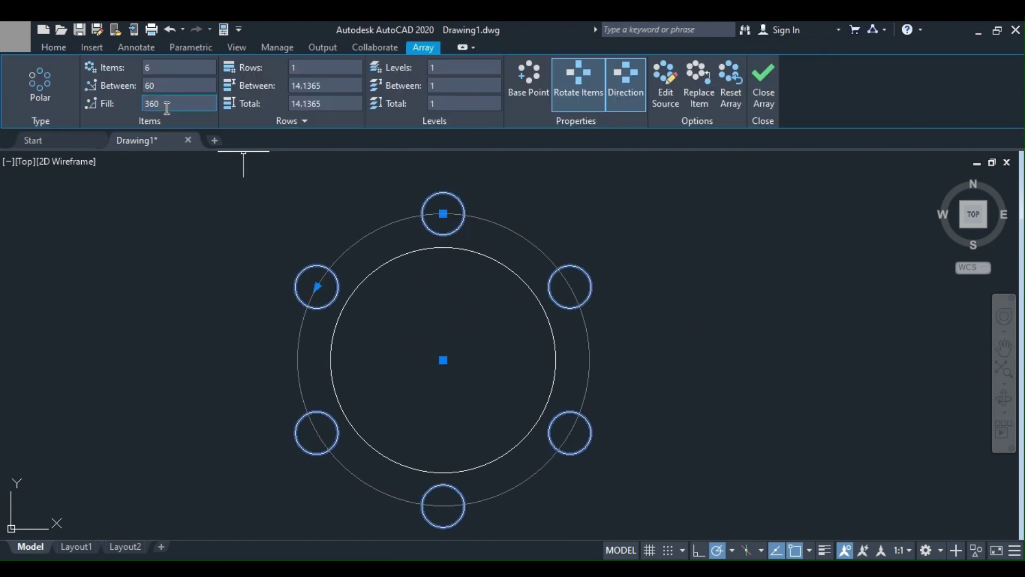
drag(166, 105, 120, 107)
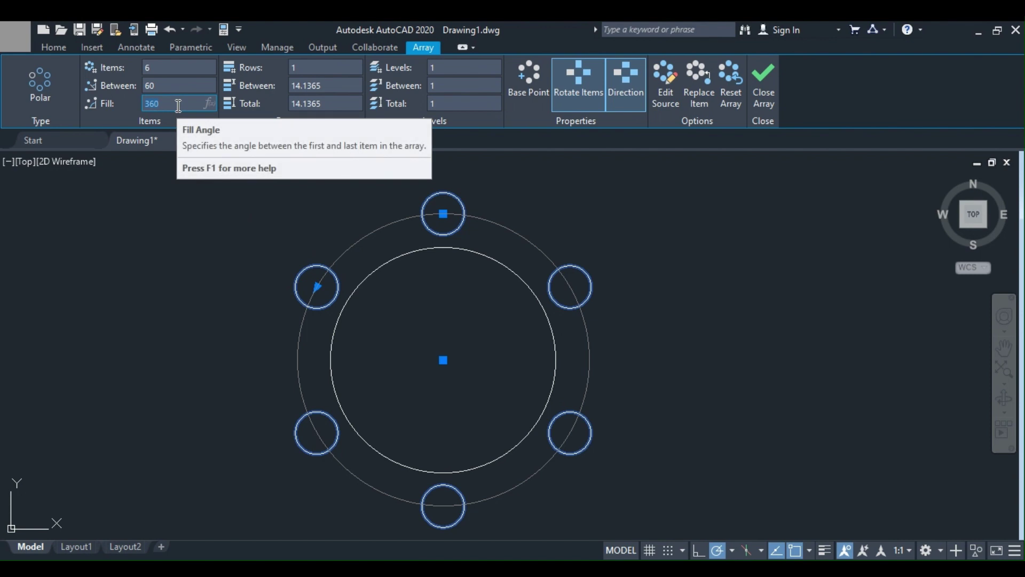
text(180)
key(Return)
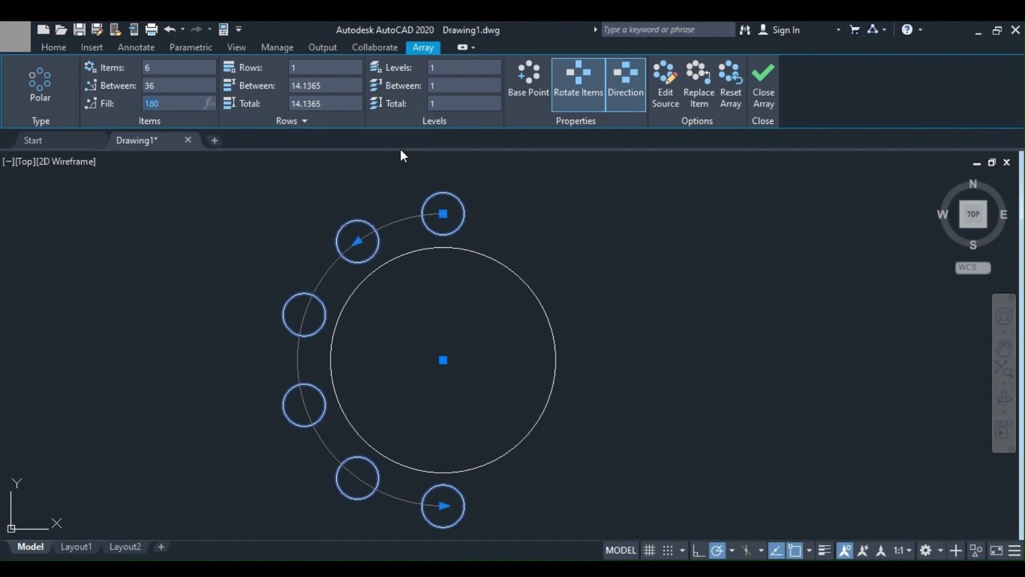